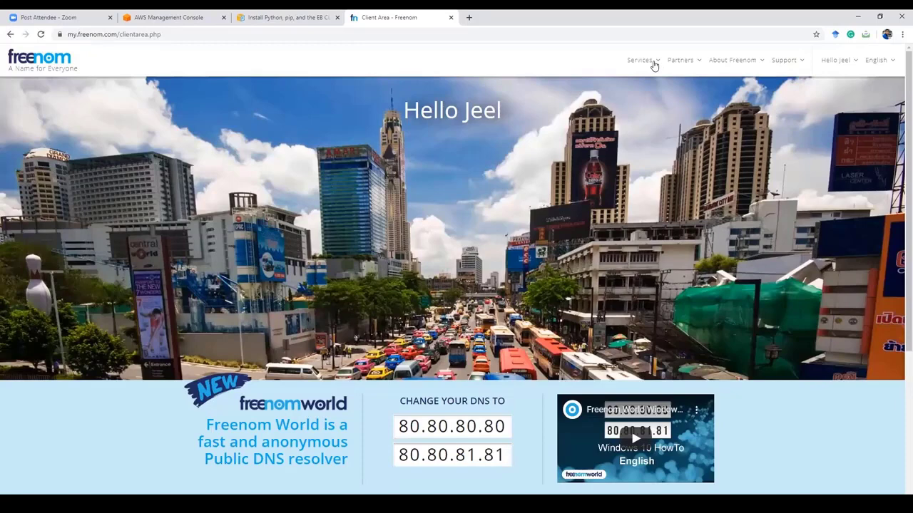
Step: Log in to Freenom's My Domains, open ascwebinar.ml's management page, then switch to the AWS console
{"action": "left_click", "coordinate": [652, 71]}
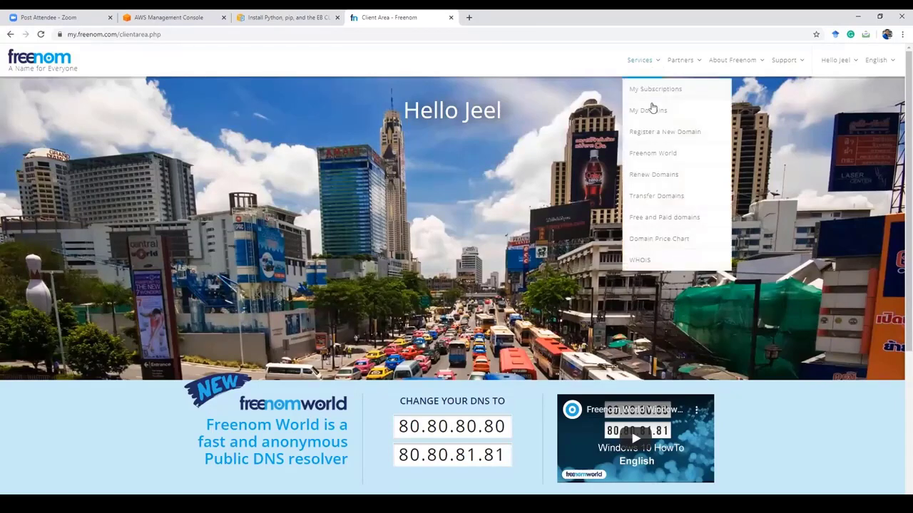
{"action": "left_click", "coordinate": [651, 112]}
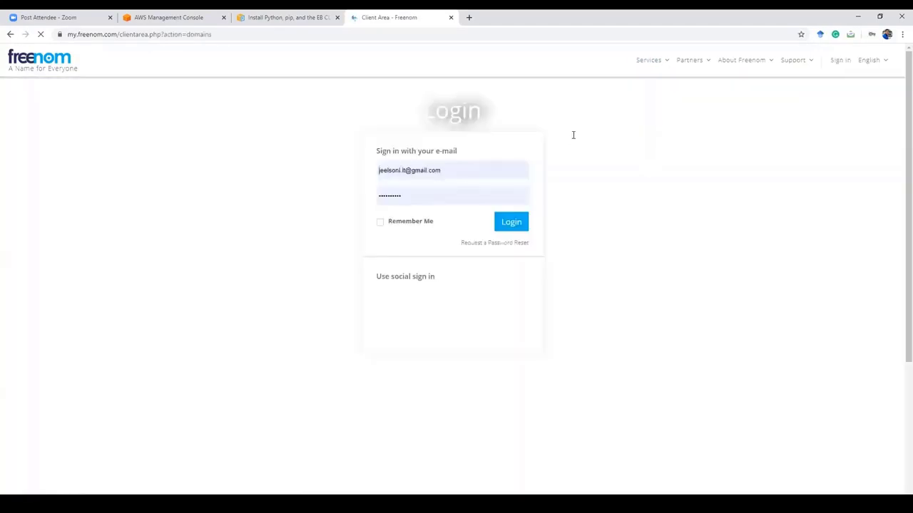
{"action": "left_click", "coordinate": [512, 227]}
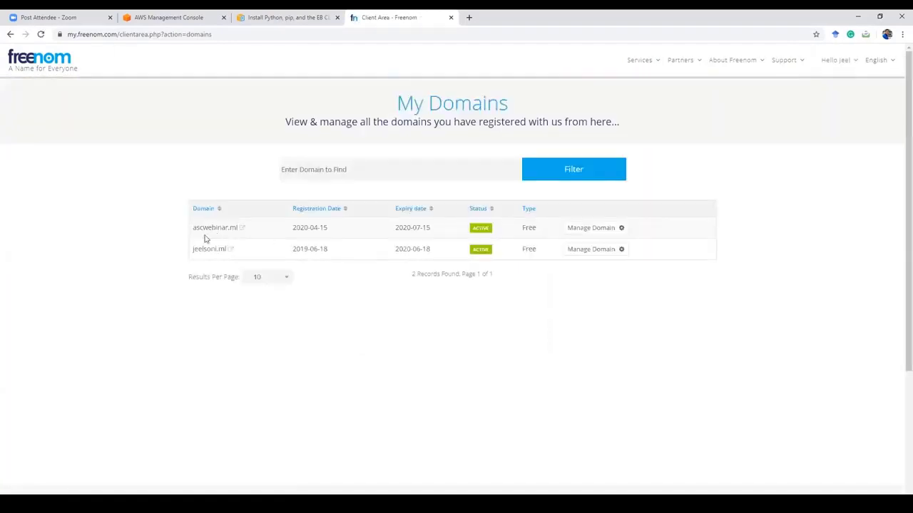
{"action": "left_click", "coordinate": [585, 230]}
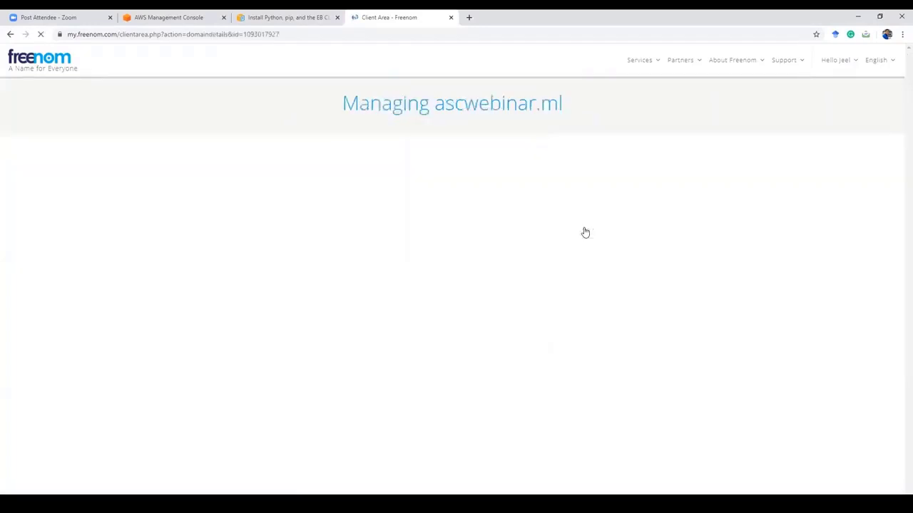
{"action": "left_click", "coordinate": [187, 17]}
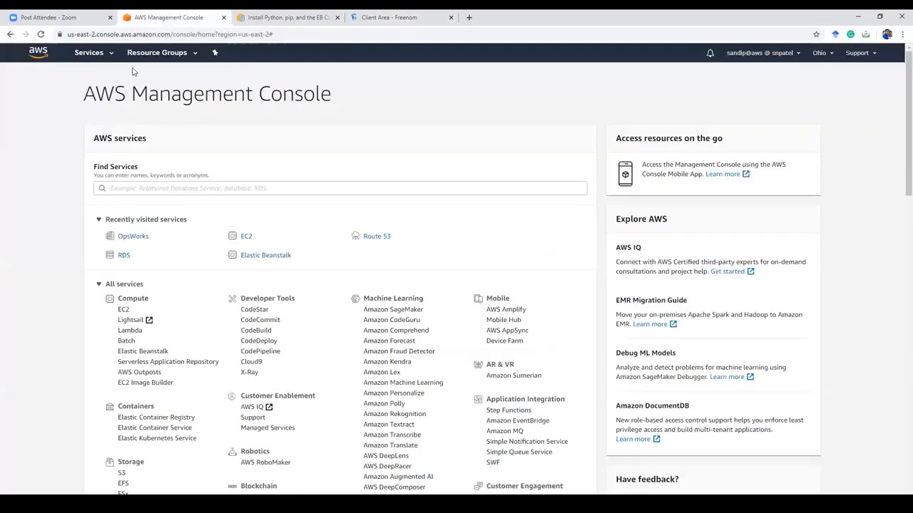
Step: Scroll down to Networking & Content Delivery and open the Route 53 dashboard
{"action": "scroll", "coordinate": [158, 198], "scroll_direction": "down", "scroll_amount": 1}
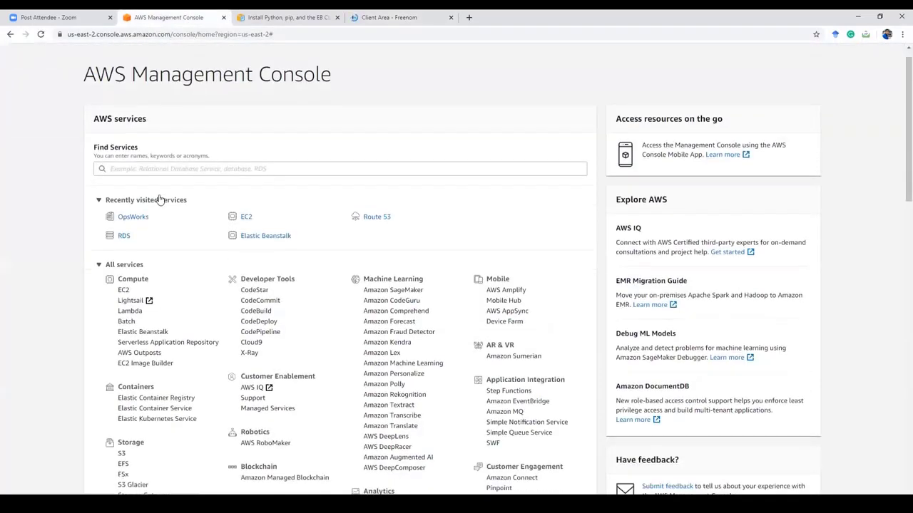
{"action": "scroll", "coordinate": [142, 285], "scroll_direction": "down", "scroll_amount": 3}
{"action": "scroll", "coordinate": [149, 306], "scroll_direction": "down", "scroll_amount": 3}
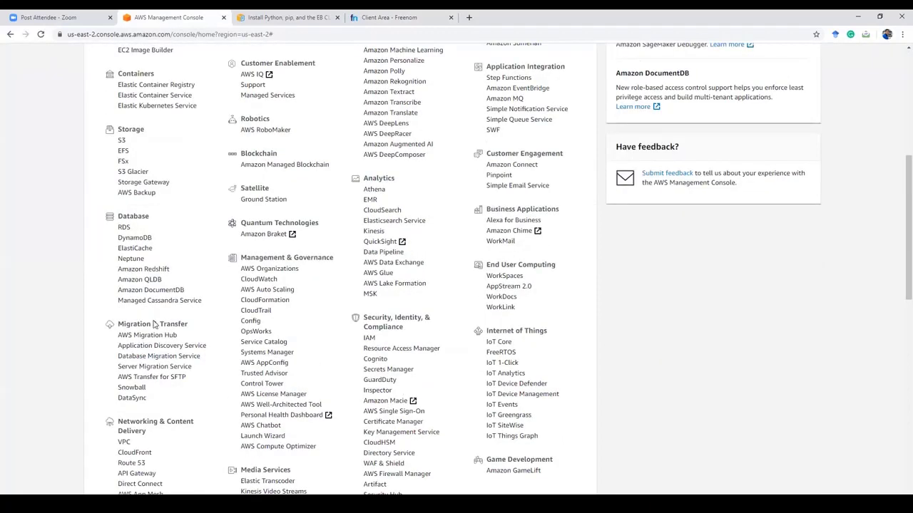
{"action": "scroll", "coordinate": [136, 324], "scroll_direction": "down", "scroll_amount": 3}
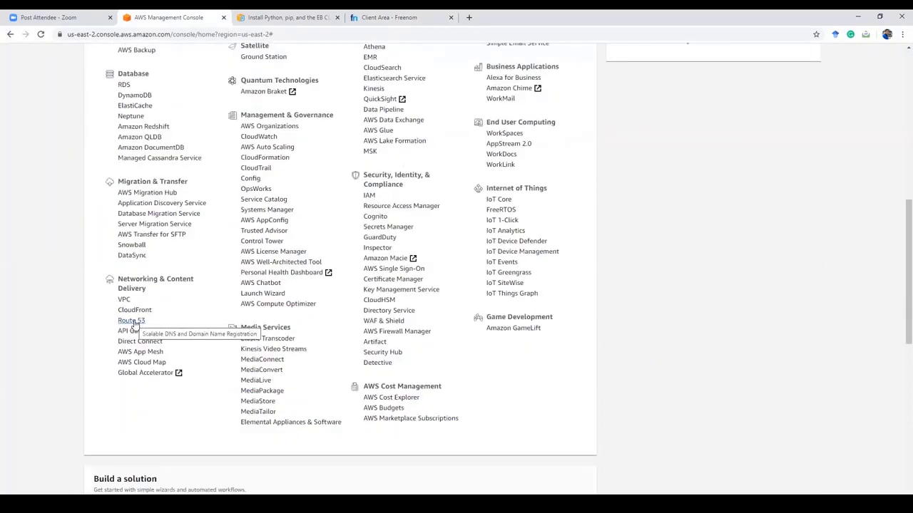
{"action": "left_click", "coordinate": [132, 322]}
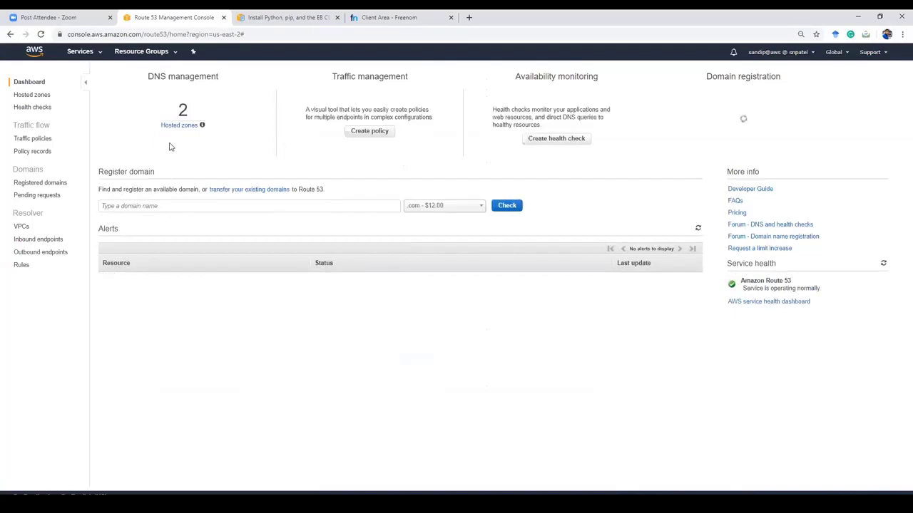
Step: Go to Route 53's Hosted zones list and start a blank Create Hosted Zone form
{"action": "left_click", "coordinate": [178, 127]}
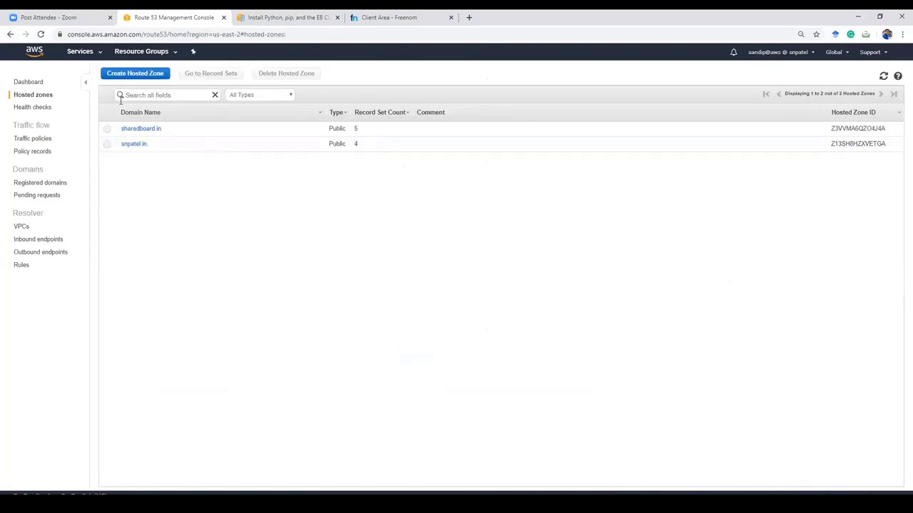
{"action": "left_click", "coordinate": [29, 82]}
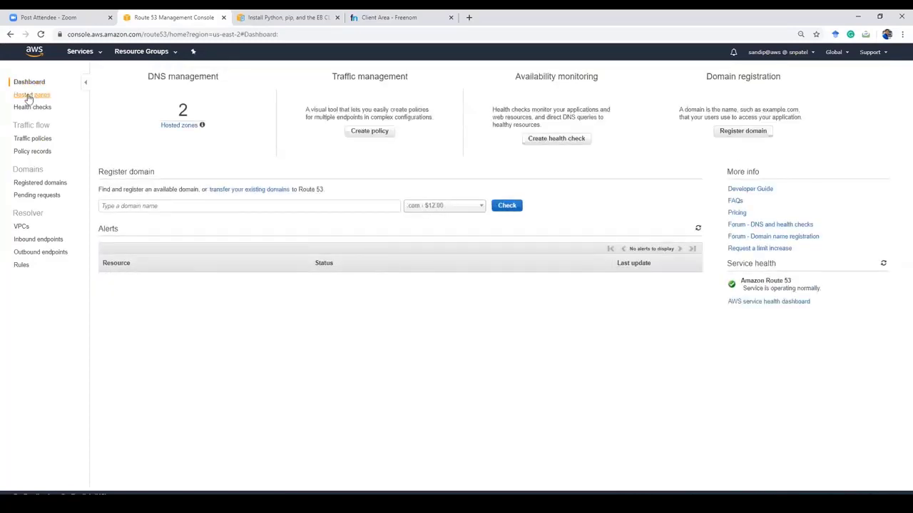
{"action": "left_click", "coordinate": [29, 96]}
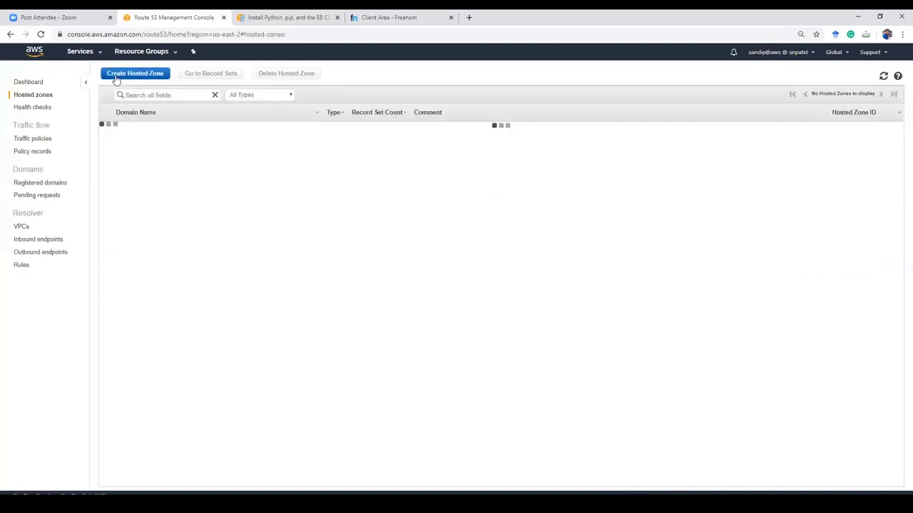
{"action": "left_click", "coordinate": [117, 75]}
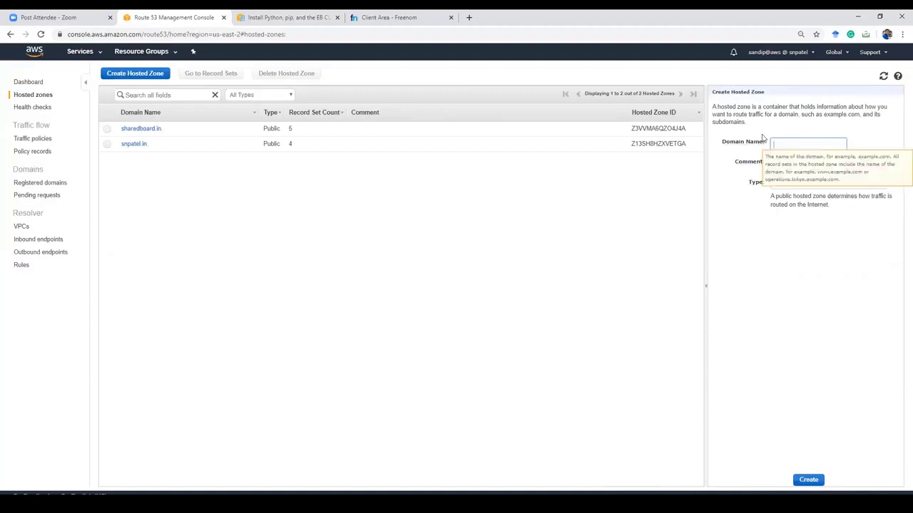
Step: Copy ascwebinar.ml from Freenom and create a Route 53 hosted zone with that domain name
{"action": "left_click", "coordinate": [365, 22]}
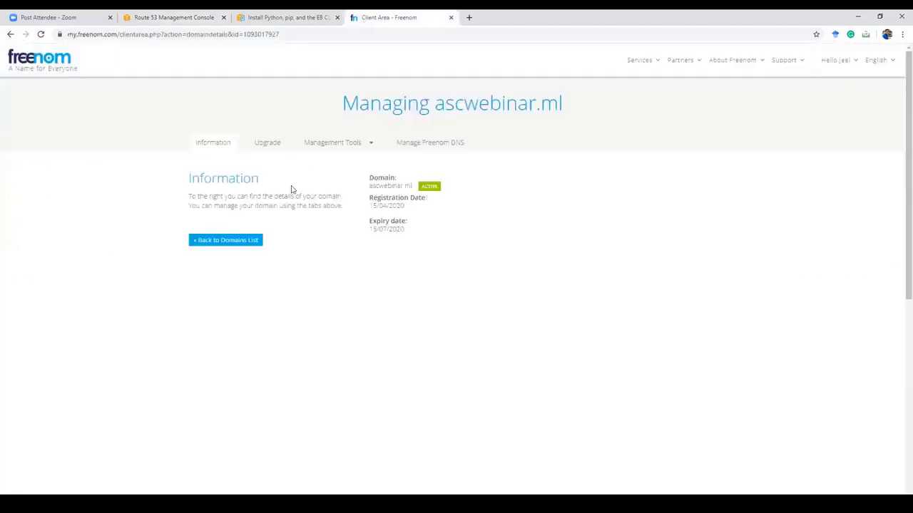
{"action": "left_click_drag", "start_coordinate": [370, 186], "coordinate": [413, 187]}
{"action": "key", "text": "ctrl+c"}
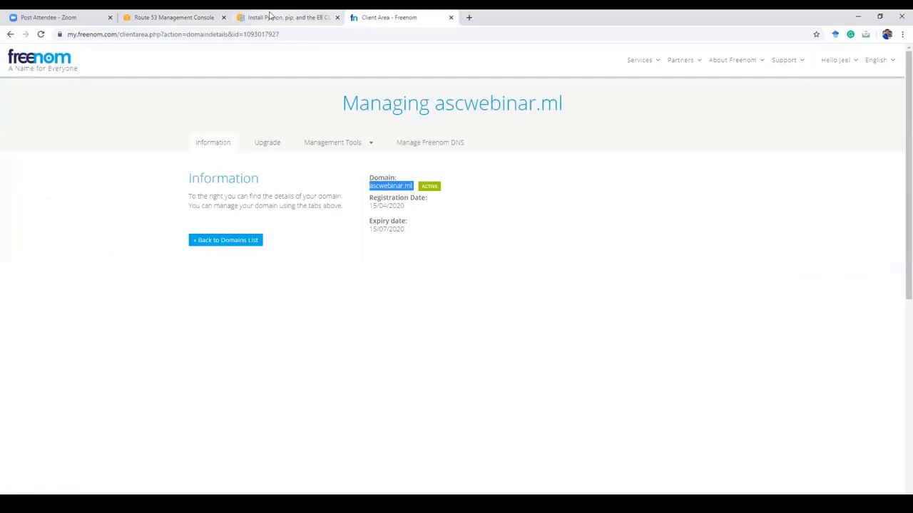
{"action": "left_click", "coordinate": [167, 15]}
{"action": "key", "text": "ctrl+v"}
{"action": "left_click", "coordinate": [809, 480]}
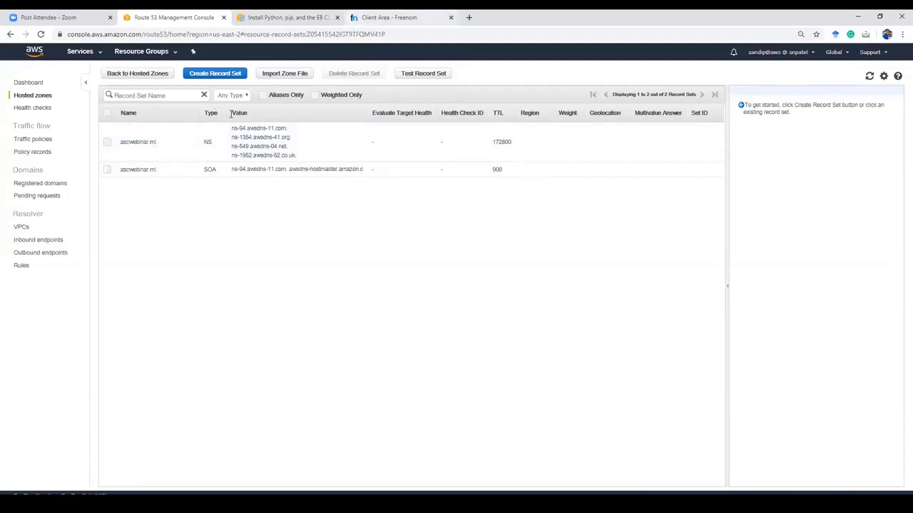
Step: Set Freenom's ascwebinar.ml Nameservers option to Use custom nameservers
{"action": "left_click", "coordinate": [381, 17]}
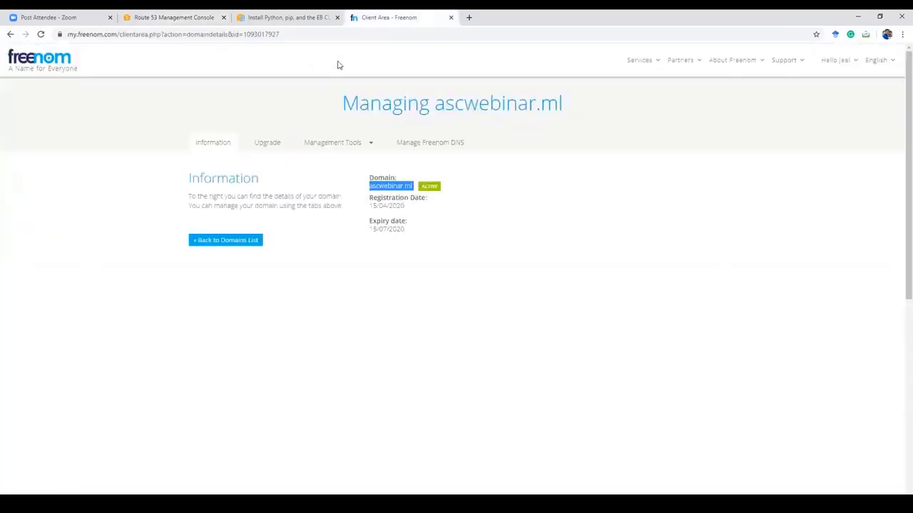
{"action": "left_click", "coordinate": [342, 144]}
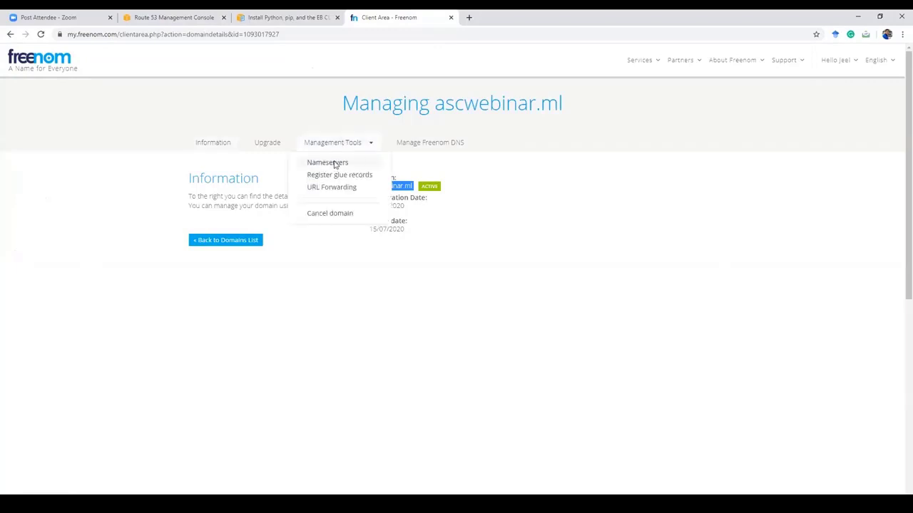
{"action": "left_click", "coordinate": [335, 162]}
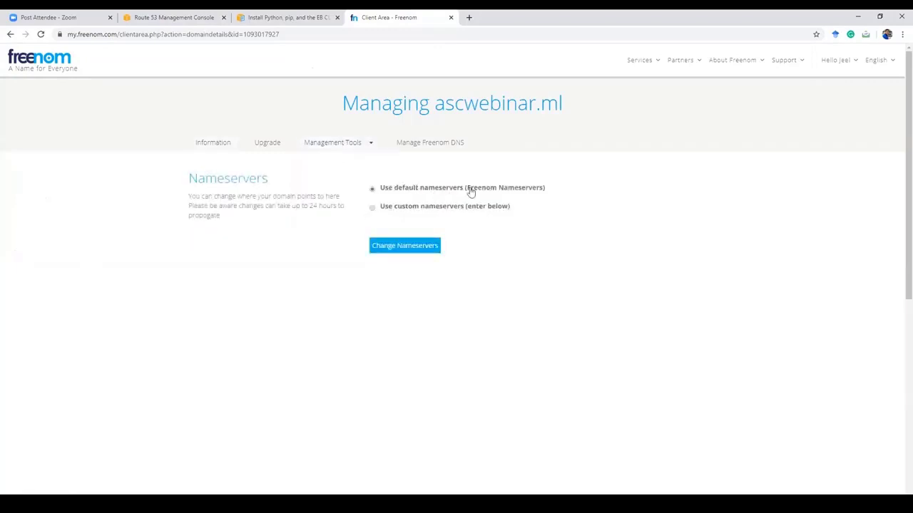
{"action": "left_click", "coordinate": [419, 208]}
Step: Copy all four awsdns values from the Route 53 NS record for Freenom's Nameserver 1 field
{"action": "left_click", "coordinate": [184, 16]}
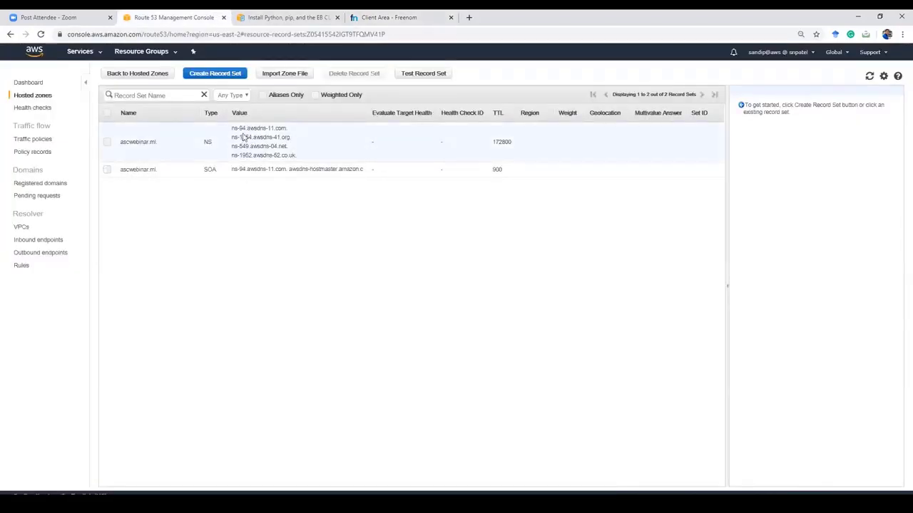
{"action": "left_click", "coordinate": [234, 133]}
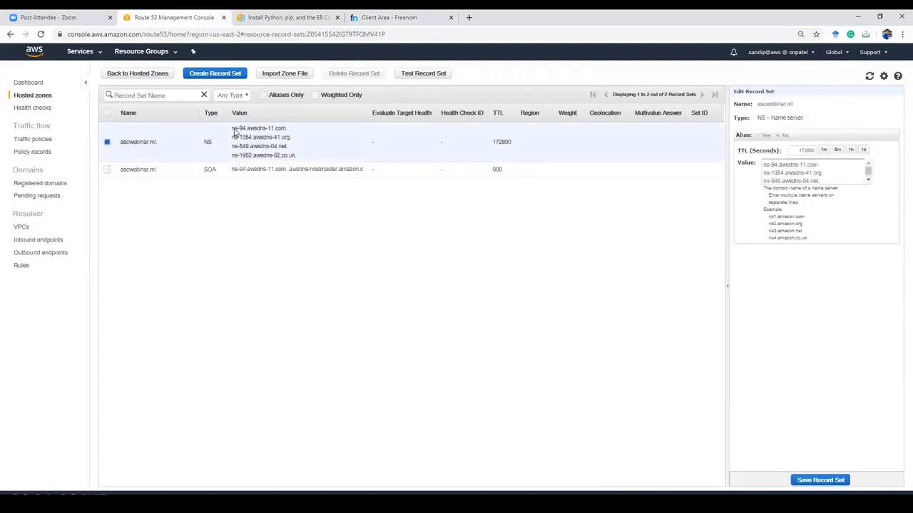
{"action": "left_click", "coordinate": [837, 178]}
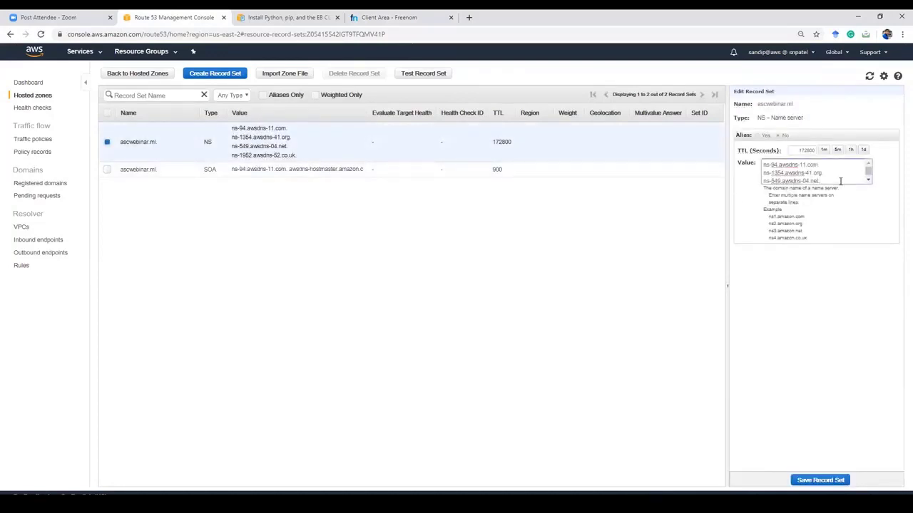
{"action": "key", "text": "ctrl+a"}
{"action": "key", "text": "ctrl+c"}
{"action": "left_click", "coordinate": [396, 15]}
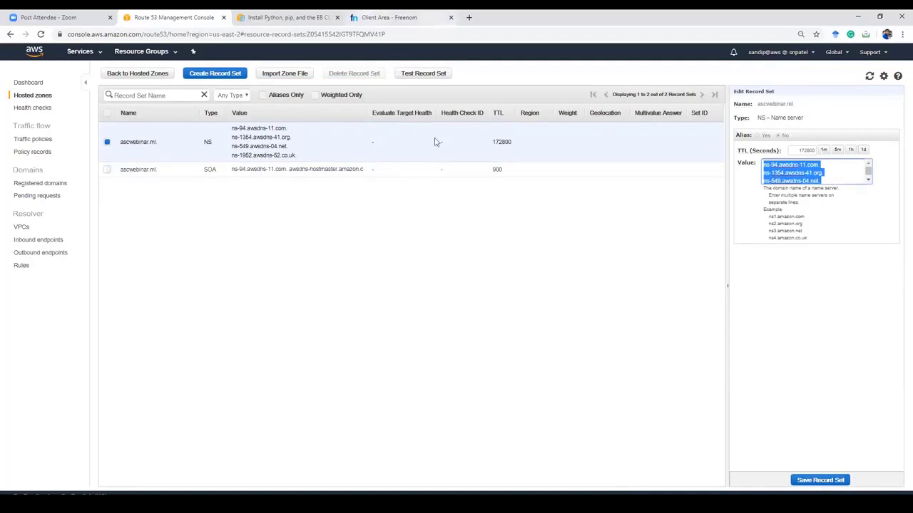
{"action": "left_click", "coordinate": [408, 253]}
Step: Paste the four awsdns servers into Nameserver 1 and move ns-1952.awsdns-52.co.uk. into Nameserver 4
{"action": "key", "text": "ctrl+v"}
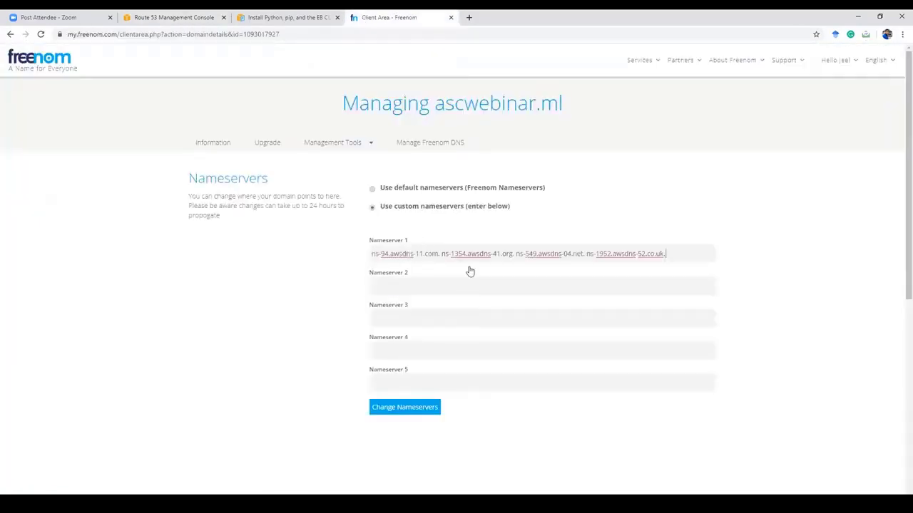
{"action": "key", "text": "ctrl+shift+Left"}
{"action": "key", "text": "ctrl+shift+Left"}
{"action": "key", "text": "ctrl+shift+Left"}
{"action": "key", "text": "ctrl+x"}
{"action": "left_click", "coordinate": [383, 349]}
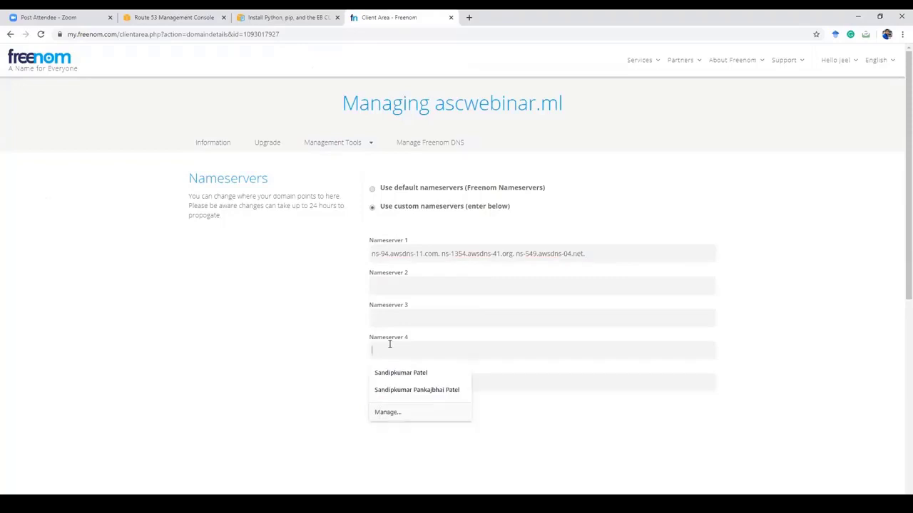
{"action": "key", "text": "ctrl+v"}
Step: Move ns-549.awsdns-04.net. to Nameserver 3 and ns-1354.awsdns-41.org. to Nameserver 2
{"action": "left_click_drag", "start_coordinate": [515, 254], "coordinate": [594, 255]}
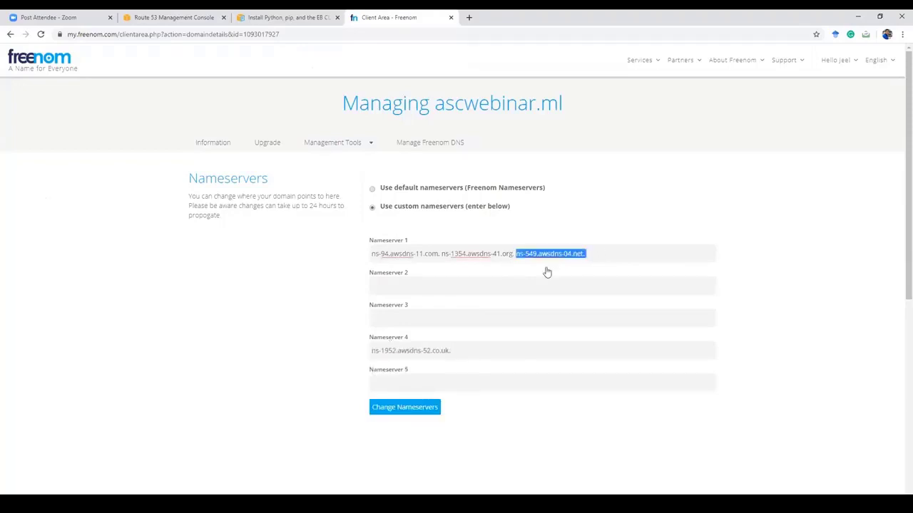
{"action": "key", "text": "ctrl+x"}
{"action": "left_click", "coordinate": [383, 320]}
{"action": "key", "text": "ctrl+v"}
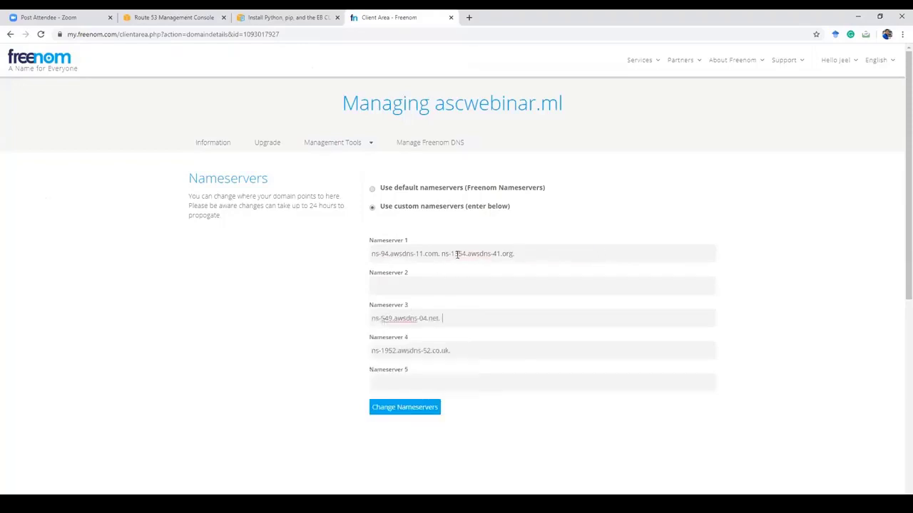
{"action": "left_click", "coordinate": [442, 254]}
{"action": "left_click", "coordinate": [568, 255], "text": "shift"}
{"action": "key", "text": "ctrl+x"}
{"action": "left_click", "coordinate": [401, 288]}
{"action": "key", "text": "ctrl+v"}
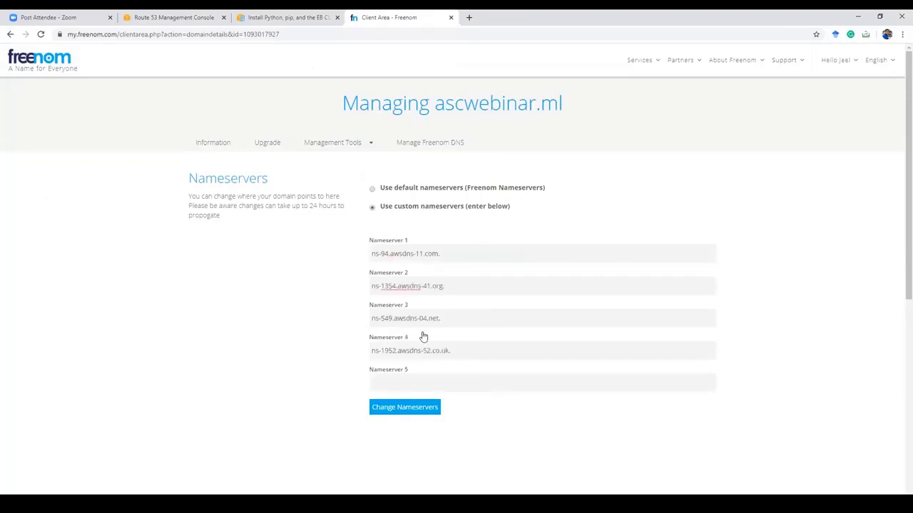
Step: Submit the four Route 53 nameservers with Change Nameservers
{"action": "left_click", "coordinate": [383, 414]}
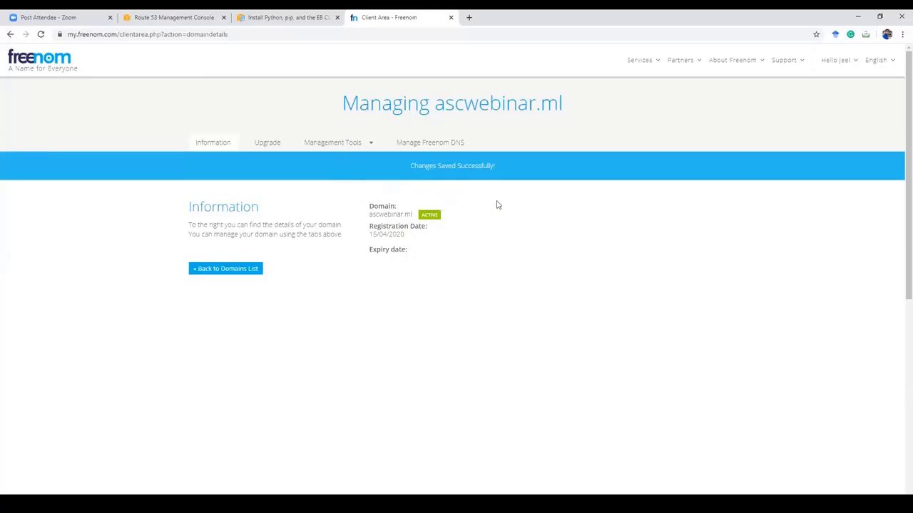
Step: Return to the ascwebinar.ml hosted zone in Route 53 and bring up the full AWS services list
{"action": "left_click", "coordinate": [195, 15]}
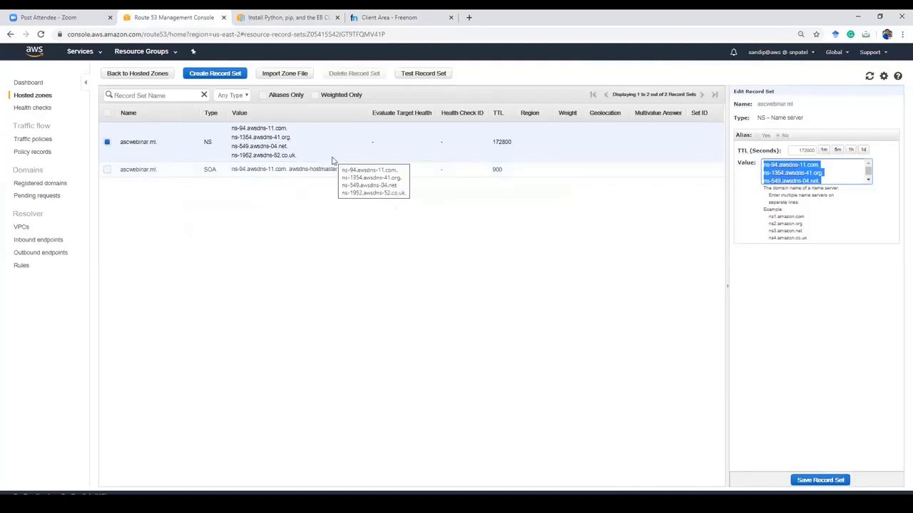
{"action": "left_click", "coordinate": [175, 55]}
{"action": "left_click", "coordinate": [101, 54]}
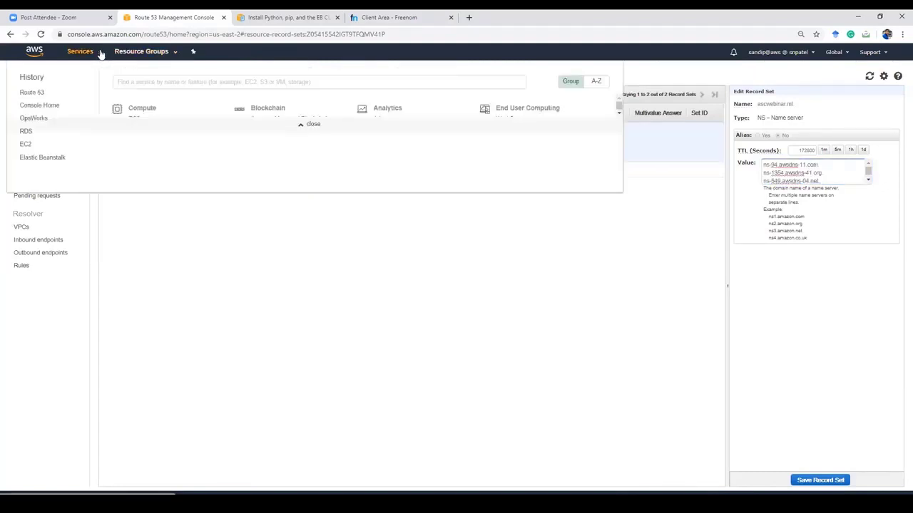
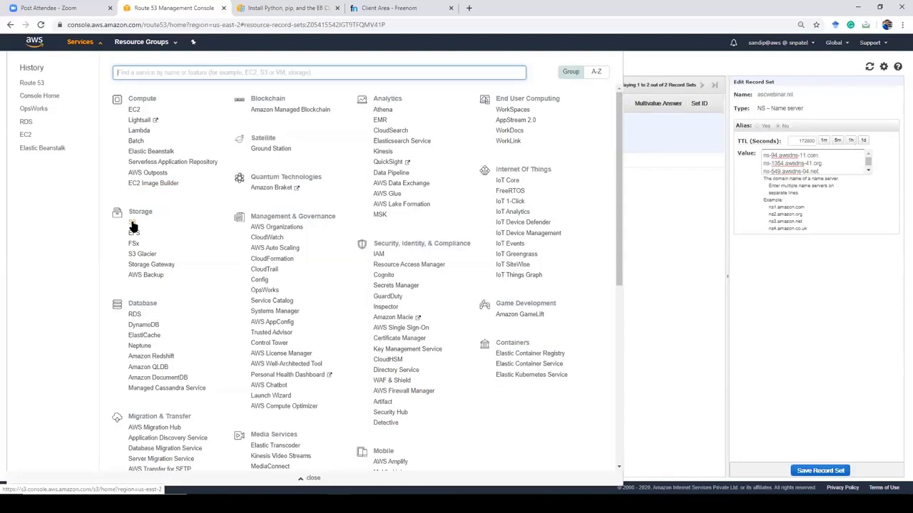
Step: Open Amazon S3 and begin a new bucket, typing 'as' as its name
{"action": "left_click", "coordinate": [132, 226]}
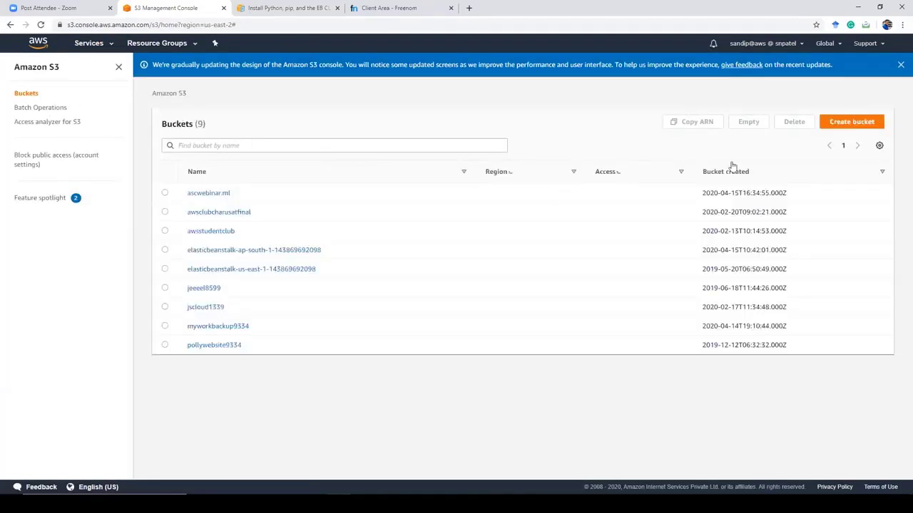
{"action": "left_click", "coordinate": [846, 123]}
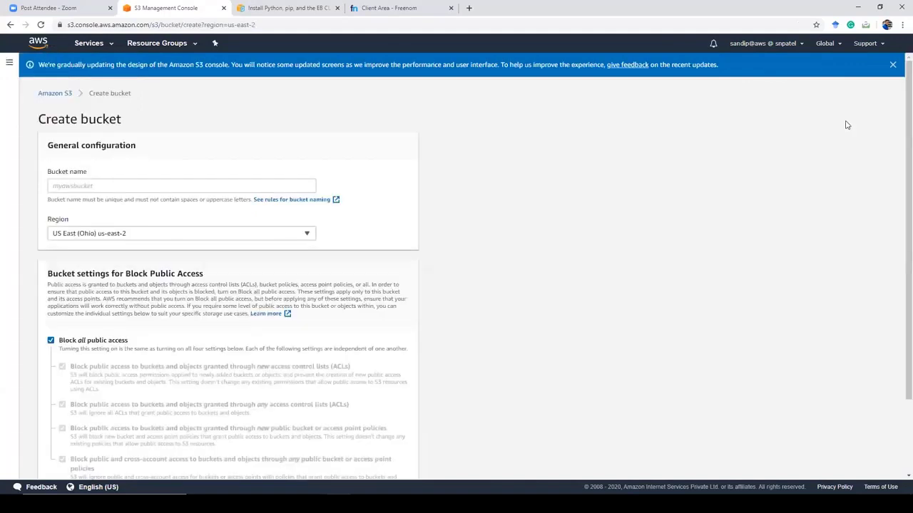
{"action": "left_click", "coordinate": [234, 186]}
{"action": "type", "text": "as"}
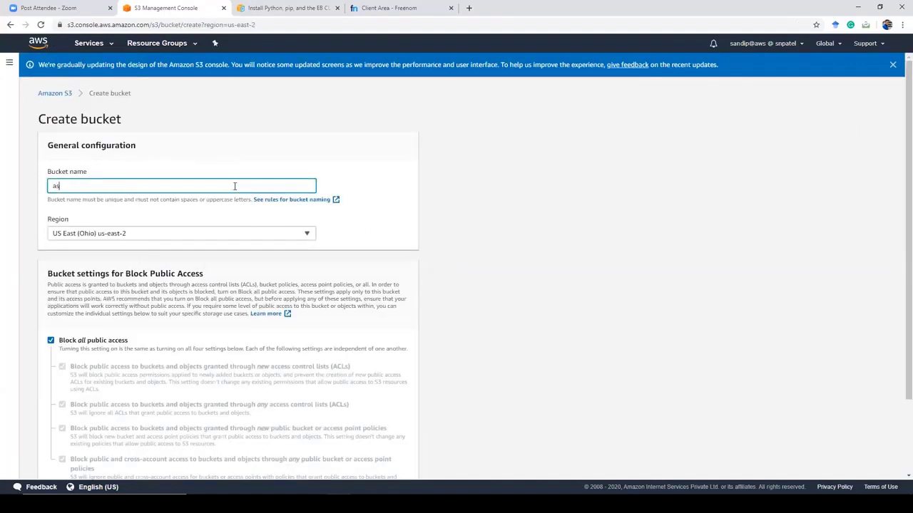
Step: Abandon the new bucket and start deleting the existing ascwebinar.ml bucket instead
{"action": "left_click", "coordinate": [54, 93]}
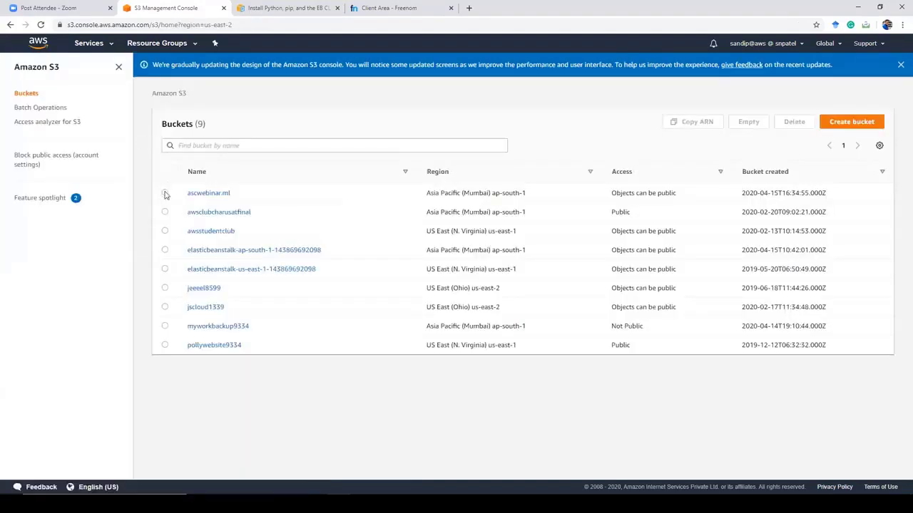
{"action": "left_click", "coordinate": [164, 193]}
{"action": "left_click", "coordinate": [794, 123]}
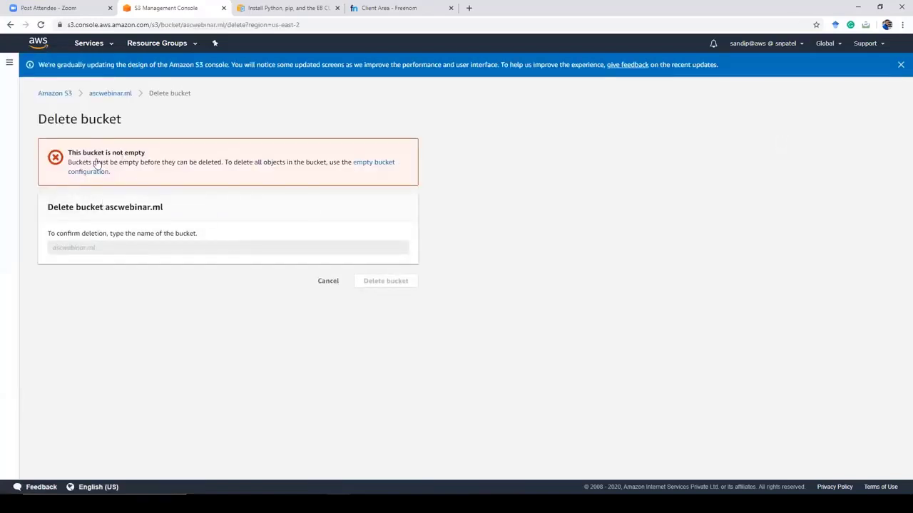
Step: Cancel the blocked ascwebinar.ml deletion and open the bucket to see error.html and index.html
{"action": "double_click", "coordinate": [113, 94]}
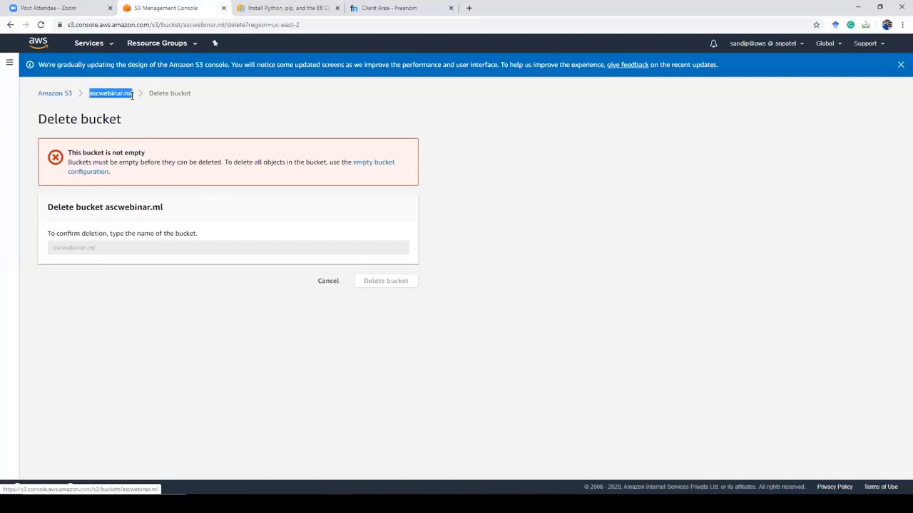
{"action": "left_click", "coordinate": [82, 249]}
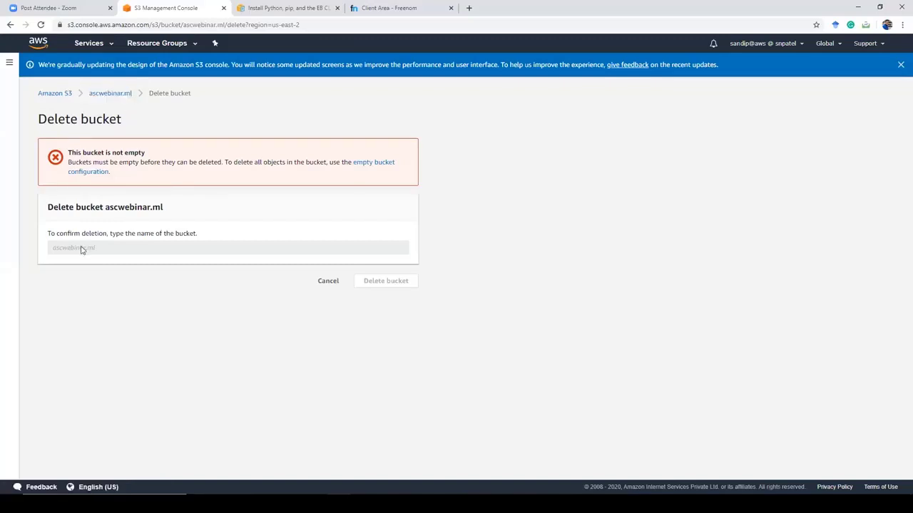
{"action": "right_click", "coordinate": [80, 251]}
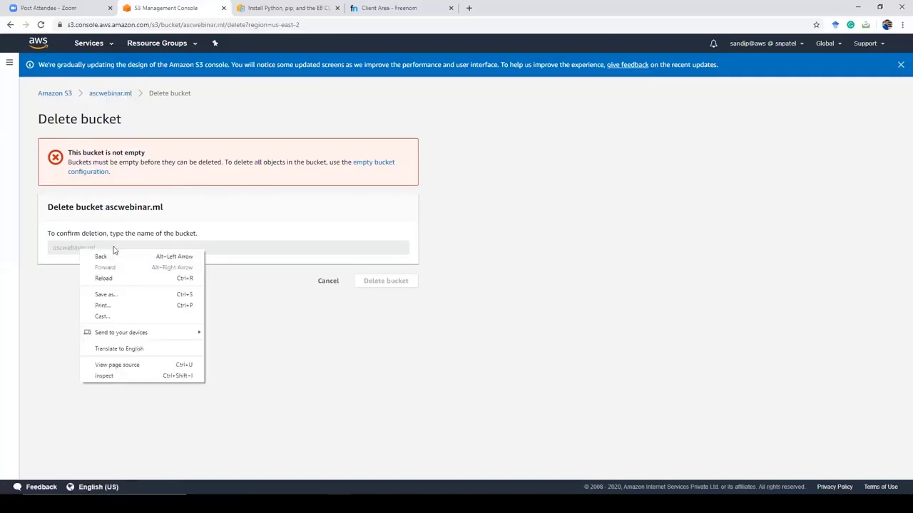
{"action": "left_click", "coordinate": [84, 234]}
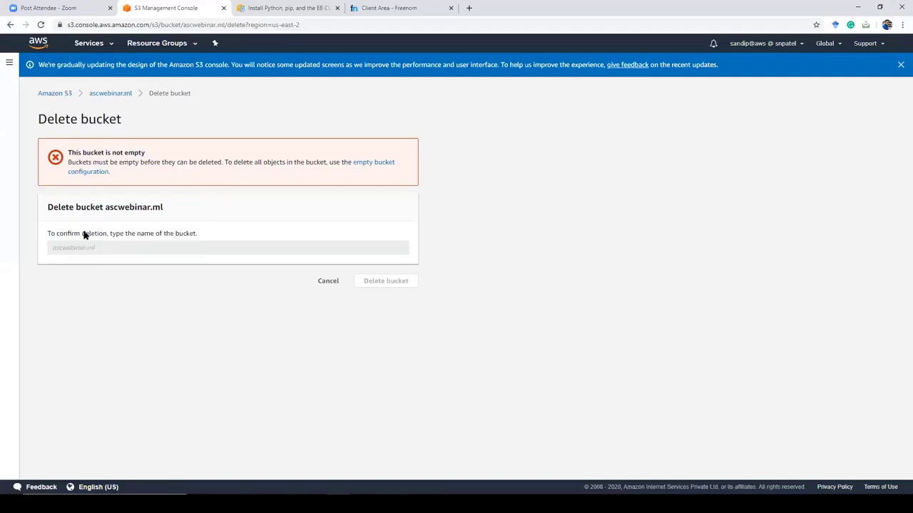
{"action": "left_click", "coordinate": [331, 283]}
{"action": "left_click", "coordinate": [207, 195]}
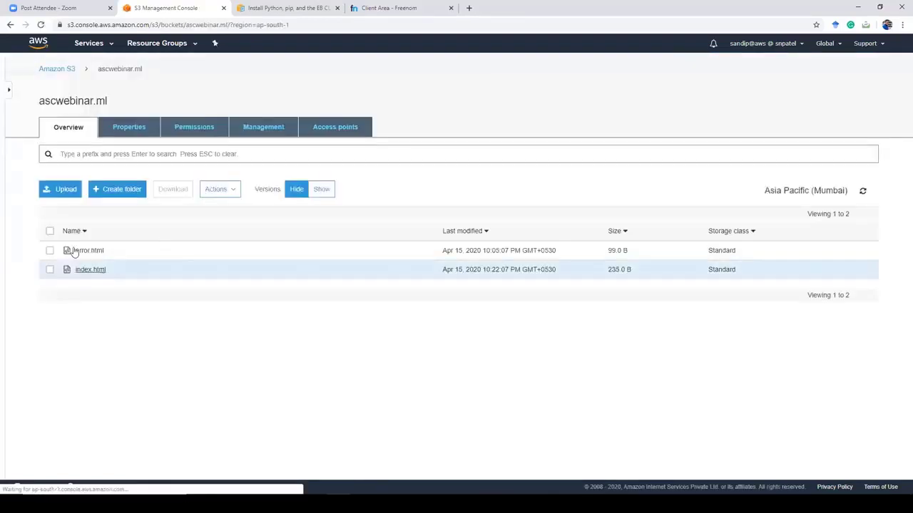
Step: Delete both error.html and index.html, then return to the list of 9 buckets
{"action": "left_click", "coordinate": [50, 232]}
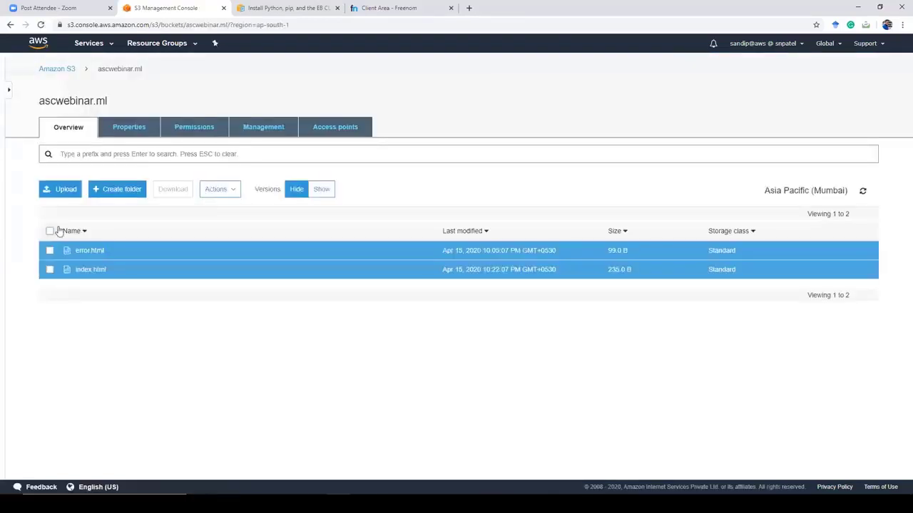
{"action": "left_click", "coordinate": [228, 192]}
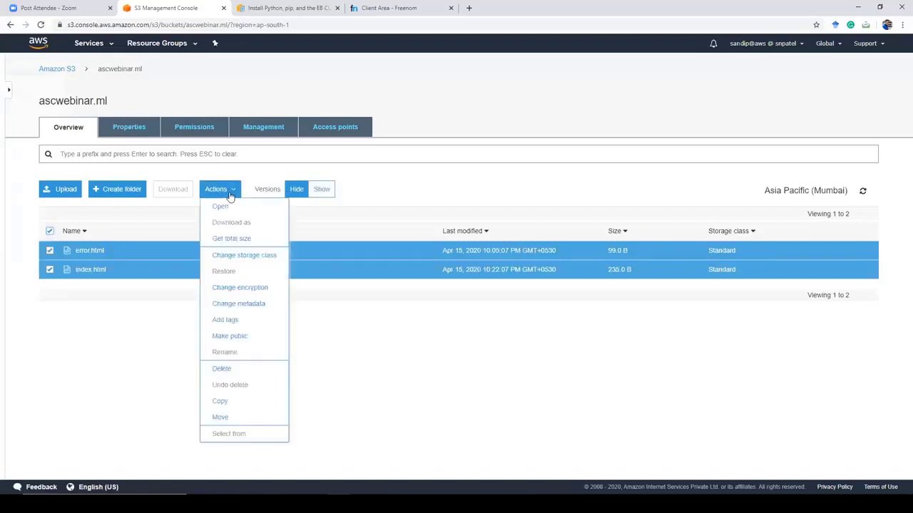
{"action": "left_click", "coordinate": [222, 368]}
{"action": "left_click", "coordinate": [592, 367]}
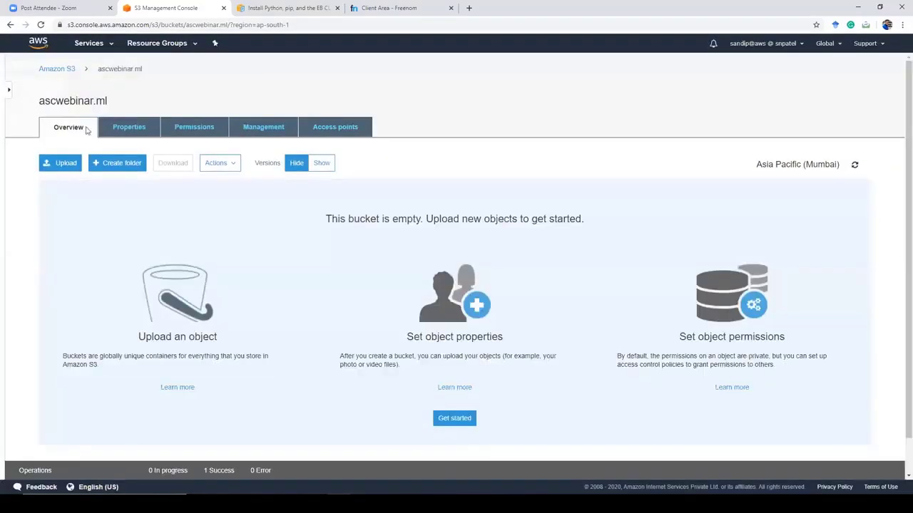
{"action": "left_click", "coordinate": [57, 69]}
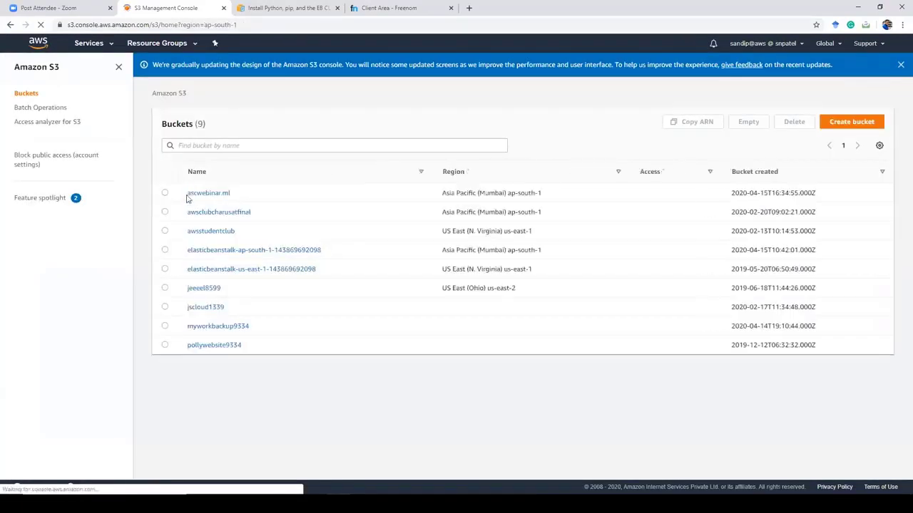
{"action": "left_click_drag", "start_coordinate": [186, 198], "coordinate": [234, 198]}
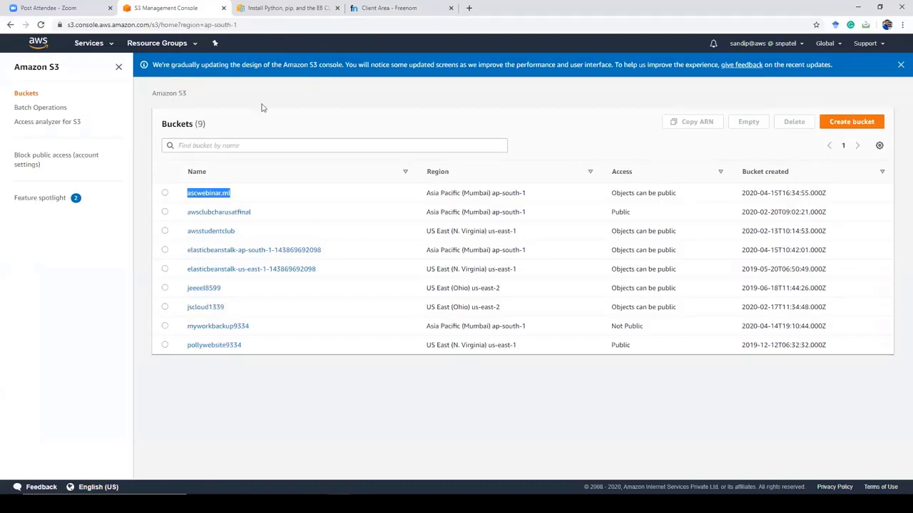
Step: Try deleting the ascwebinar.ml bucket, confirming with its name 'ascwebinar.ml'
{"action": "left_click", "coordinate": [164, 194]}
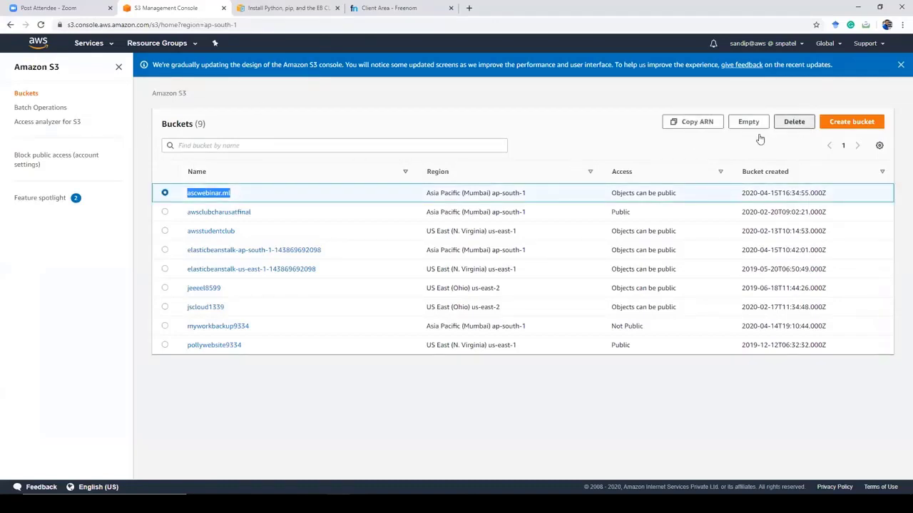
{"action": "left_click", "coordinate": [791, 123]}
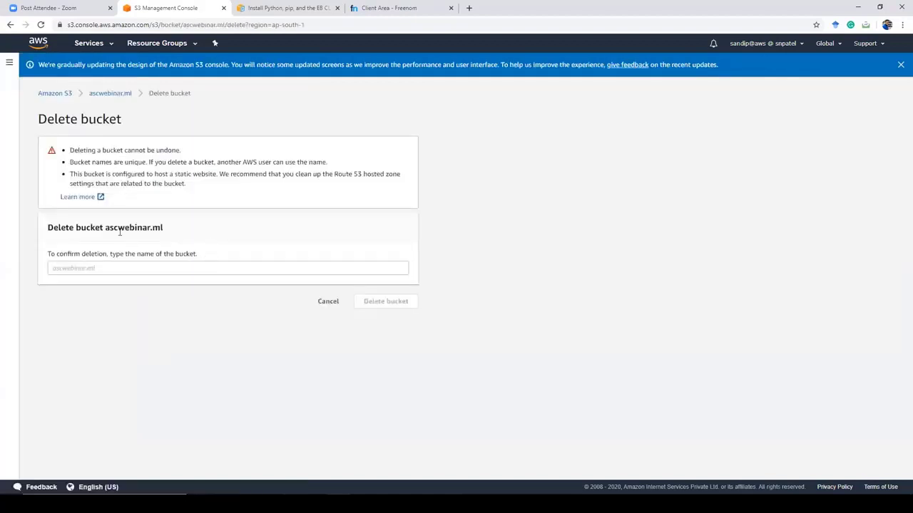
{"action": "double_click", "coordinate": [166, 228]}
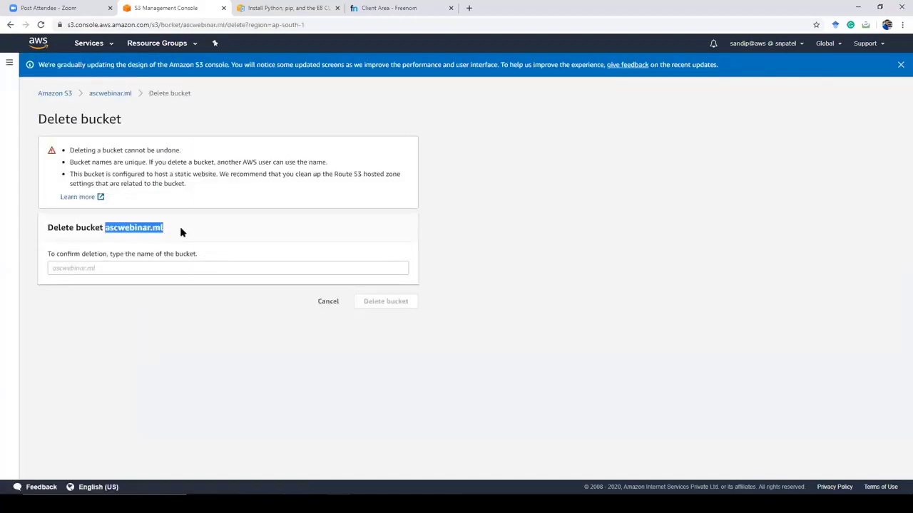
{"action": "left_click", "coordinate": [123, 268]}
{"action": "type", "text": "ascwebina"}
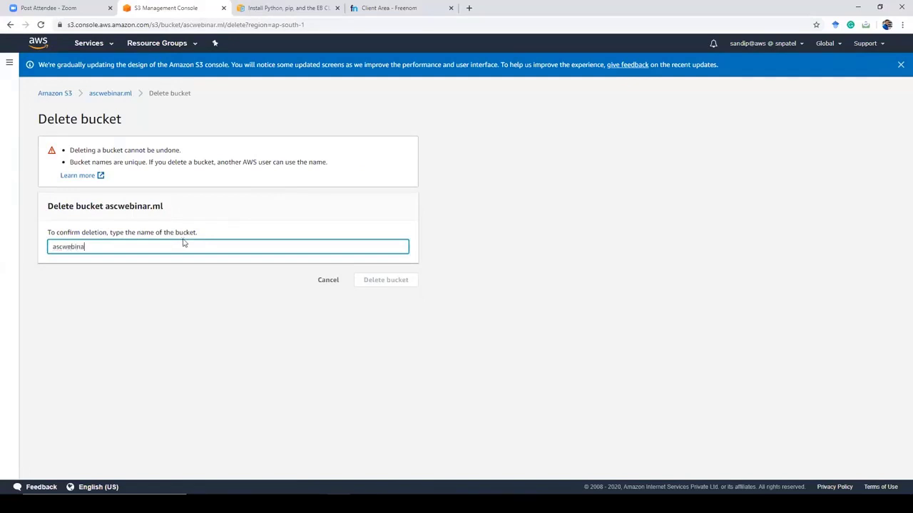
{"action": "type", "text": "r.ml"}
{"action": "left_click", "coordinate": [386, 280]}
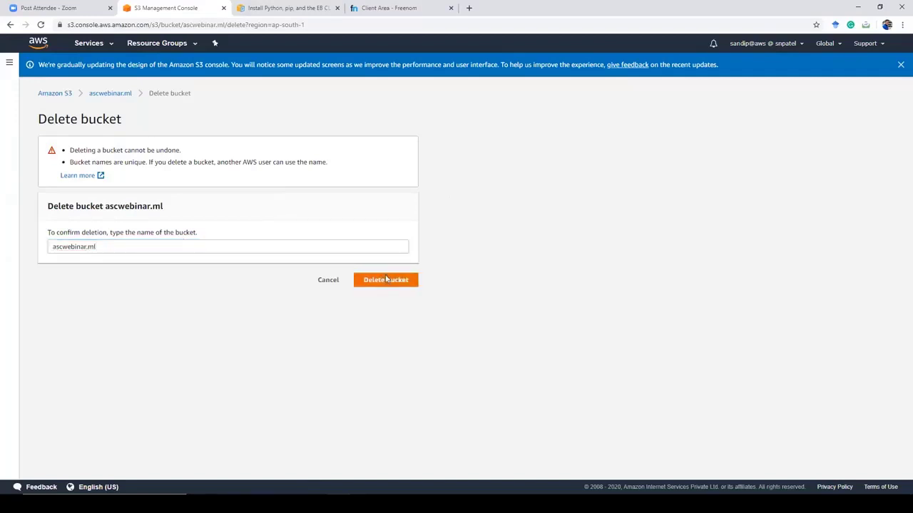
Step: Review the versions-remain error, cancel the deletion, and reopen ascwebinar.ml
{"action": "left_click", "coordinate": [106, 322]}
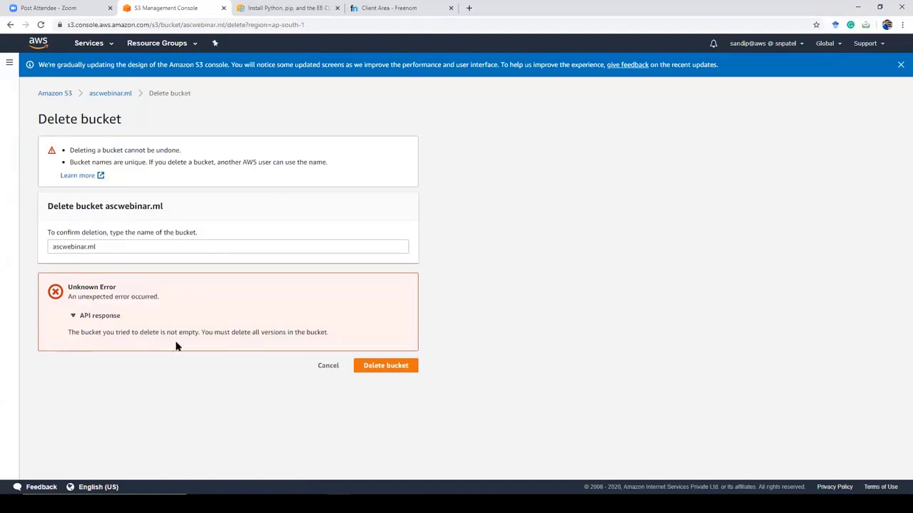
{"action": "left_click", "coordinate": [328, 366]}
{"action": "left_click", "coordinate": [222, 193]}
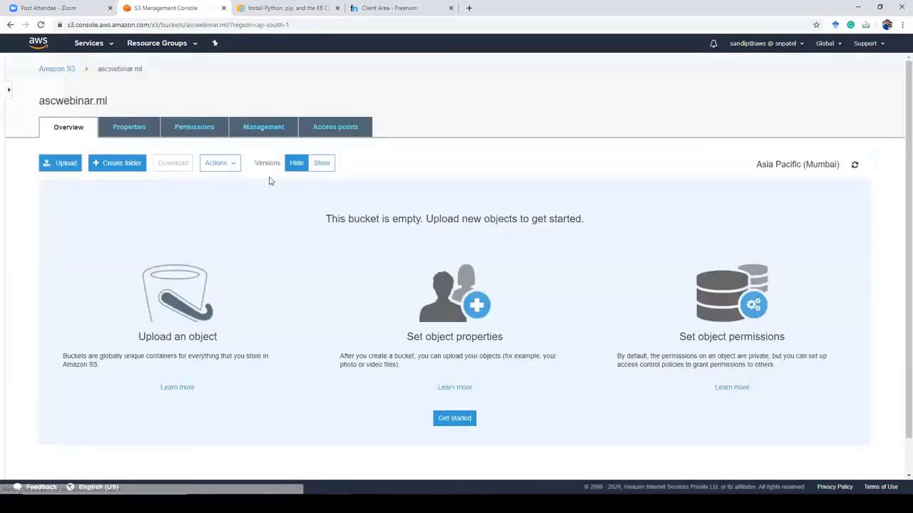
Step: Permanently delete all four versions and delete markers of error.html and index.html
{"action": "left_click", "coordinate": [322, 163]}
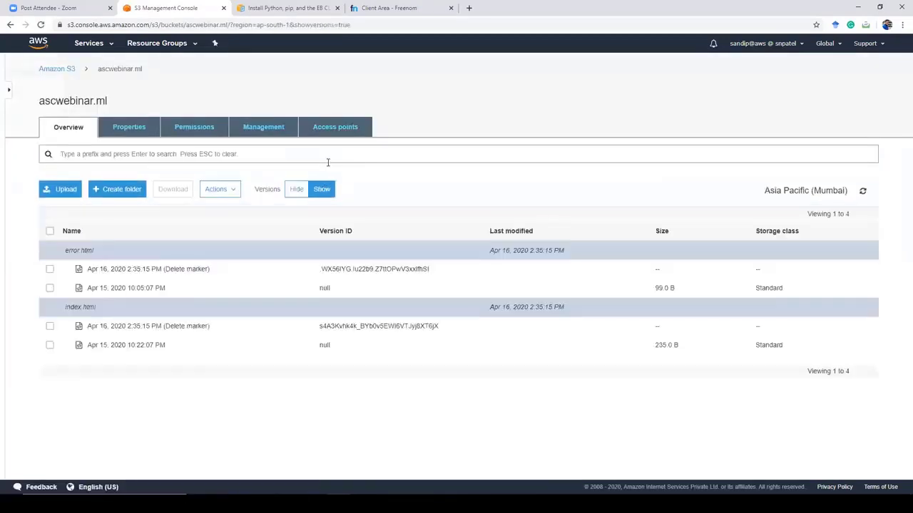
{"action": "left_click", "coordinate": [50, 232]}
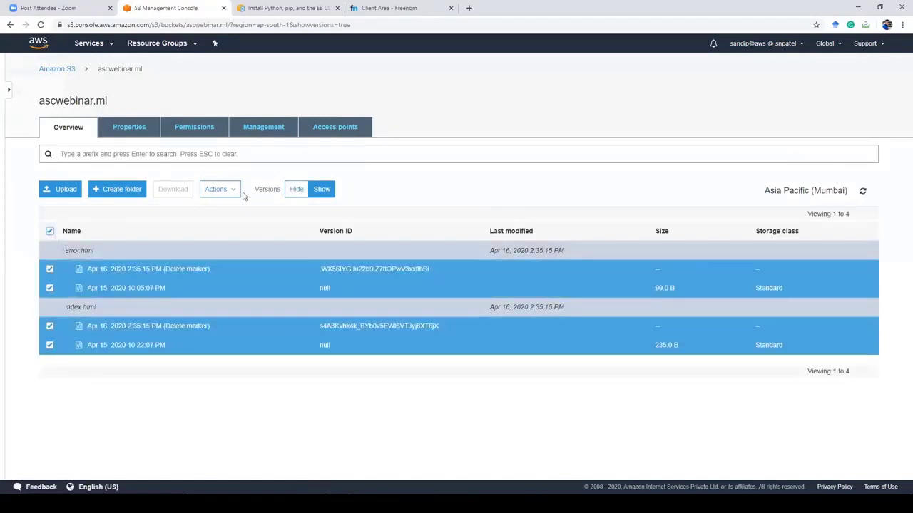
{"action": "left_click", "coordinate": [220, 189]}
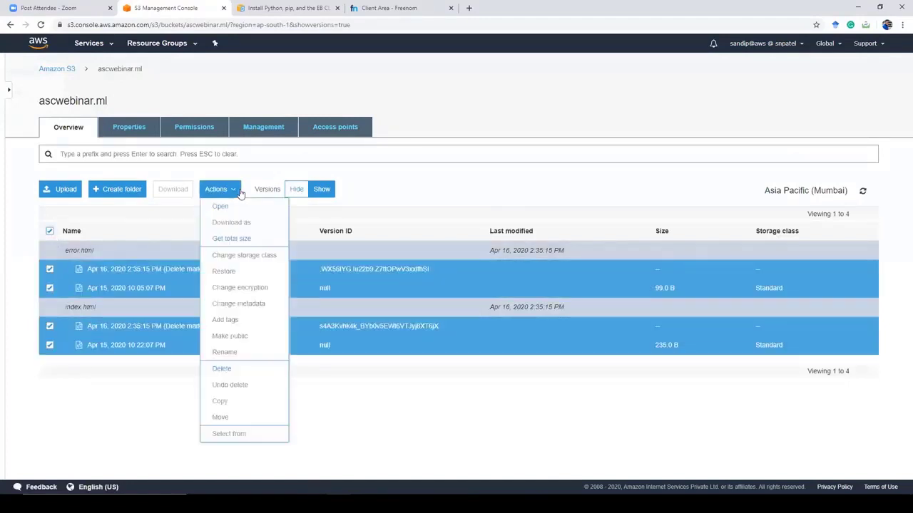
{"action": "left_click", "coordinate": [236, 369]}
{"action": "left_click", "coordinate": [594, 368]}
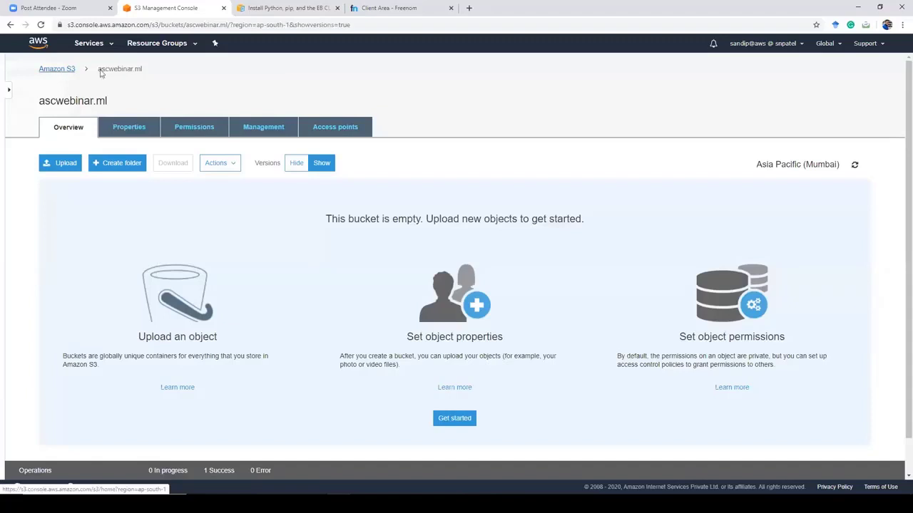
{"action": "left_click", "coordinate": [61, 70]}
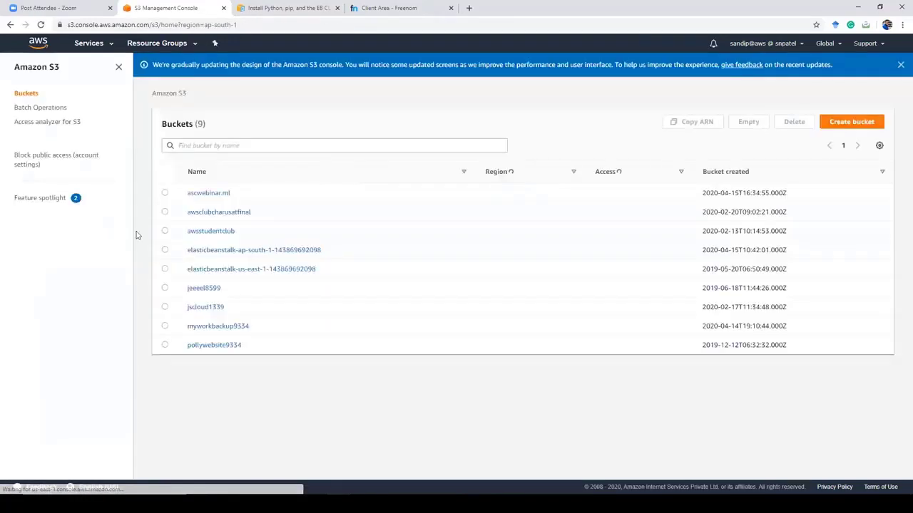
Step: Select ascwebinar.ml, glance at the Create bucket form, and return to the bucket list
{"action": "left_click", "coordinate": [165, 193]}
{"action": "left_click", "coordinate": [851, 122]}
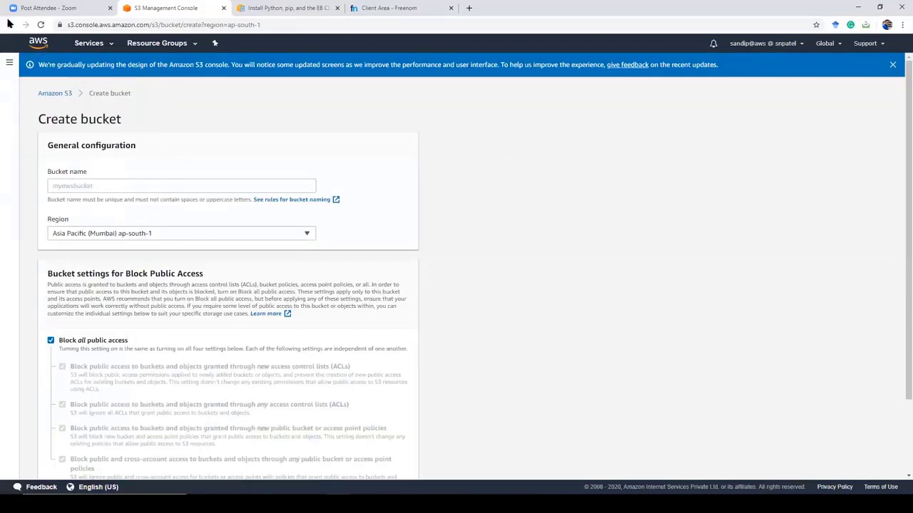
{"action": "left_click", "coordinate": [11, 25]}
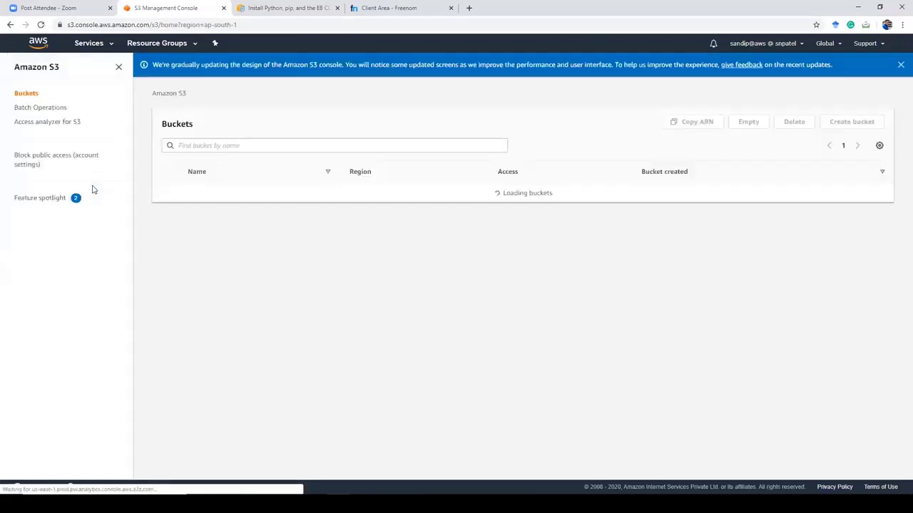
Step: Delete the now-empty ascwebinar.ml bucket by pasting its name, leaving 8 buckets
{"action": "left_click", "coordinate": [164, 193]}
{"action": "left_click", "coordinate": [792, 123]}
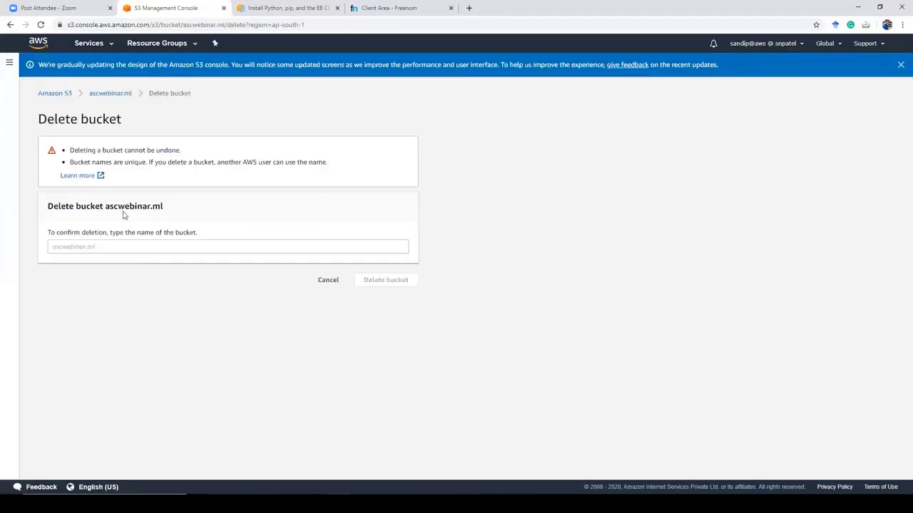
{"action": "left_click_drag", "start_coordinate": [105, 206], "coordinate": [177, 208]}
{"action": "key", "text": "ctrl+c"}
{"action": "left_click", "coordinate": [103, 248]}
{"action": "key", "text": "ctrl+v"}
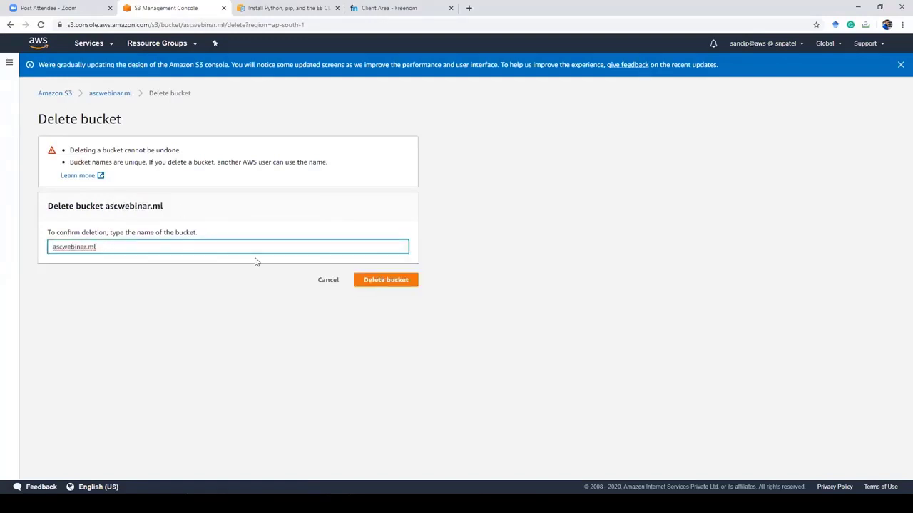
{"action": "left_click", "coordinate": [387, 278]}
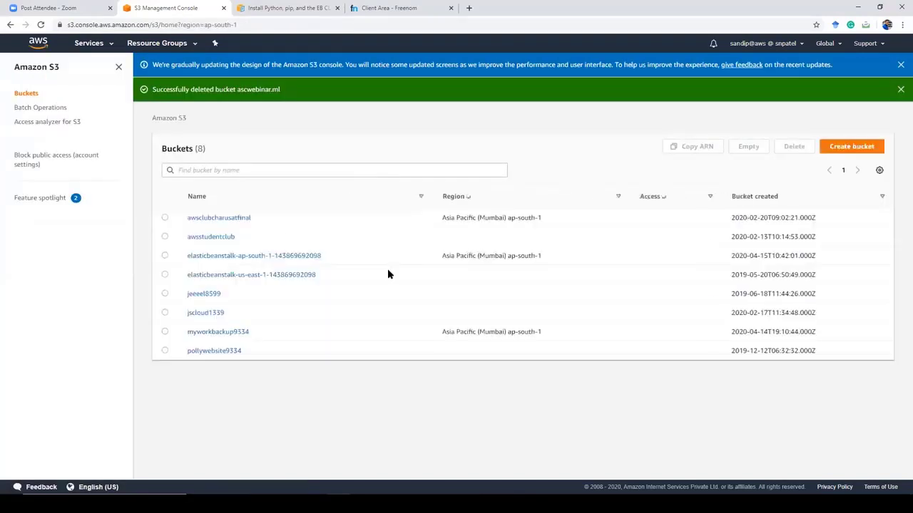
{"action": "left_click", "coordinate": [863, 146]}
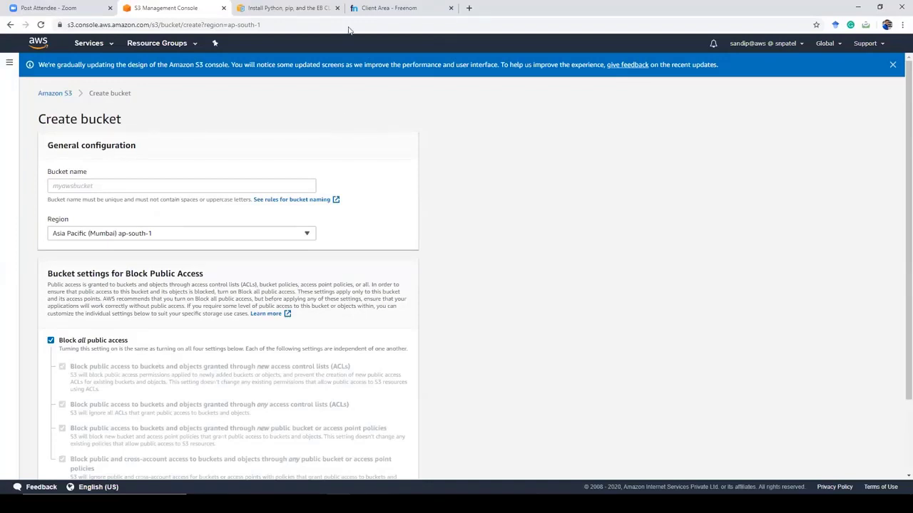
Step: Create bucket ascwebinar.ml in ap-south-1 with Block all public access off and acknowledged
{"action": "left_click", "coordinate": [261, 185]}
{"action": "type", "text": "as"}
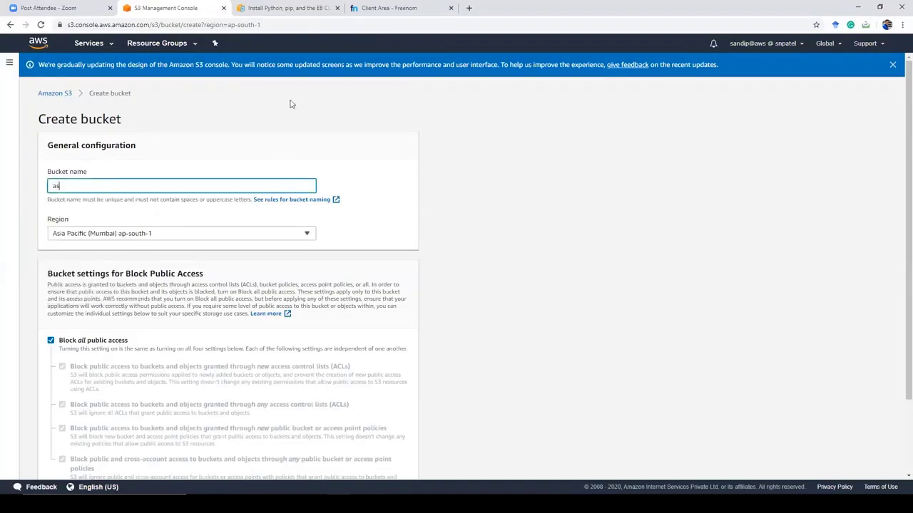
{"action": "type", "text": "cwebinar.ml"}
{"action": "scroll", "coordinate": [250, 155], "scroll_direction": "down", "scroll_amount": 3}
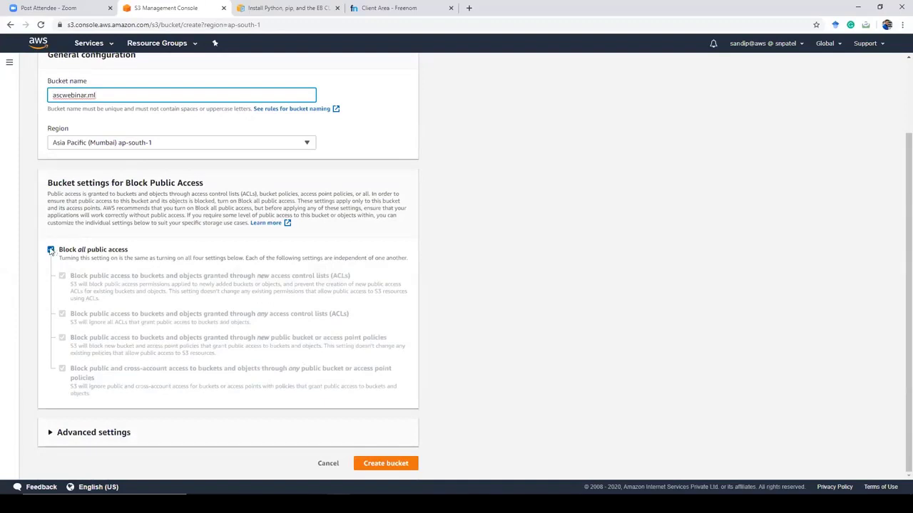
{"action": "left_click", "coordinate": [51, 249]}
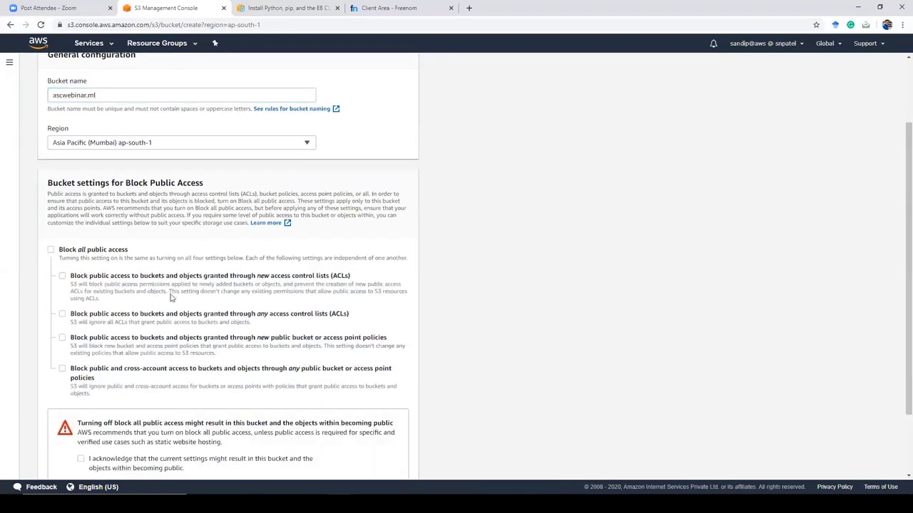
{"action": "scroll", "coordinate": [285, 378], "scroll_direction": "down", "scroll_amount": 3}
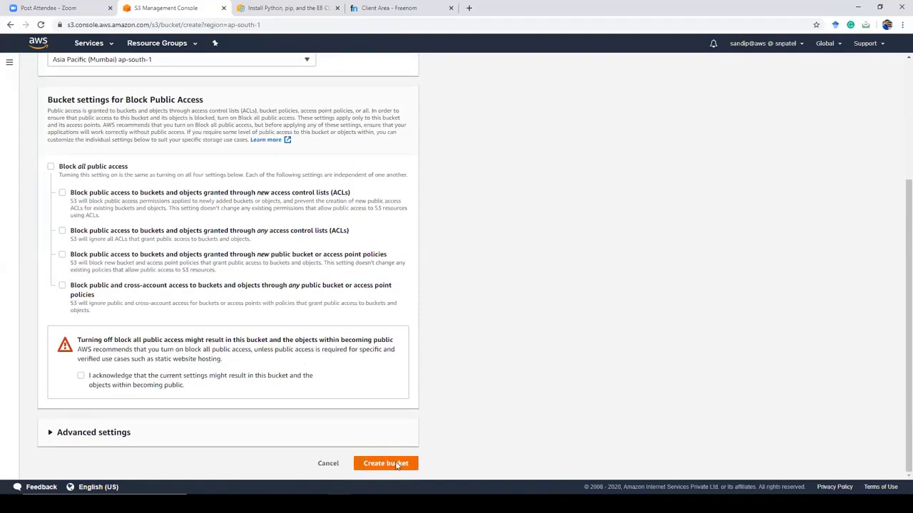
{"action": "left_click", "coordinate": [397, 464]}
{"action": "left_click", "coordinate": [81, 367]}
{"action": "left_click", "coordinate": [390, 467]}
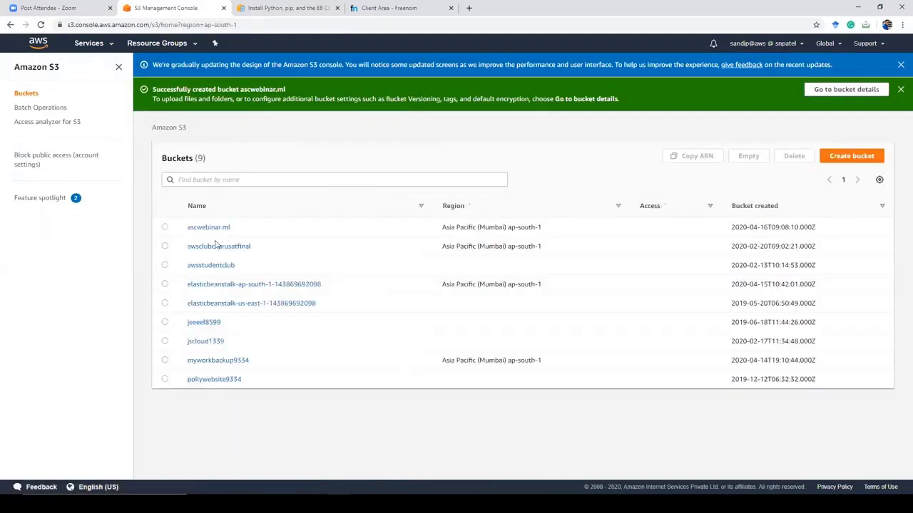
Step: Open the new ascwebinar.ml bucket's Properties and scroll through its settings
{"action": "left_click", "coordinate": [209, 228]}
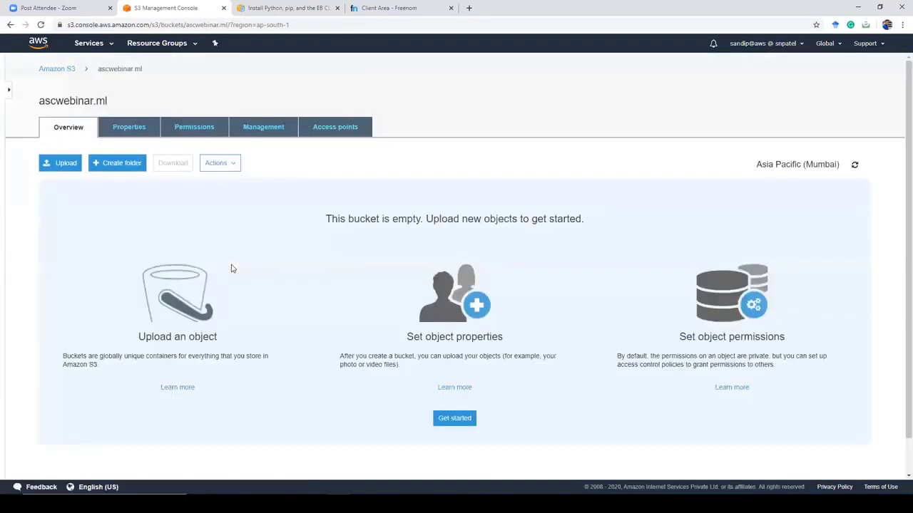
{"action": "left_click", "coordinate": [137, 142]}
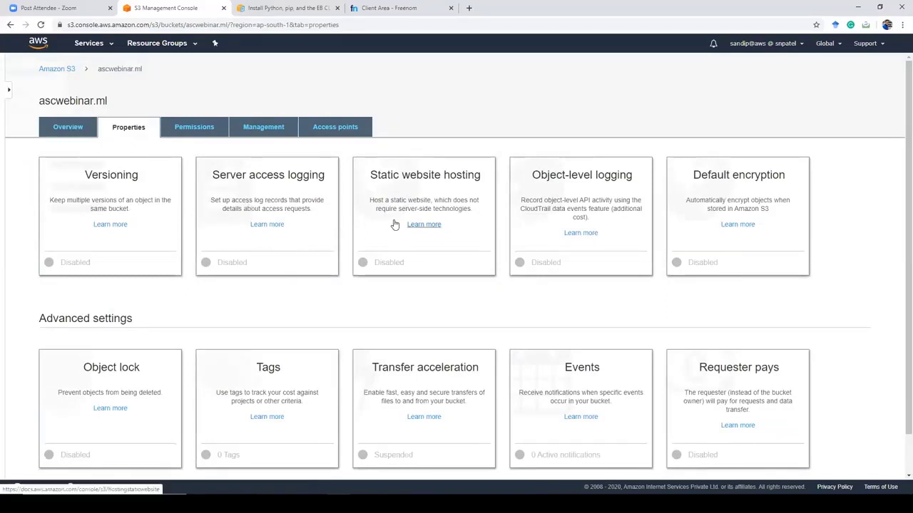
{"action": "scroll", "coordinate": [391, 225], "scroll_direction": "down", "scroll_amount": 1}
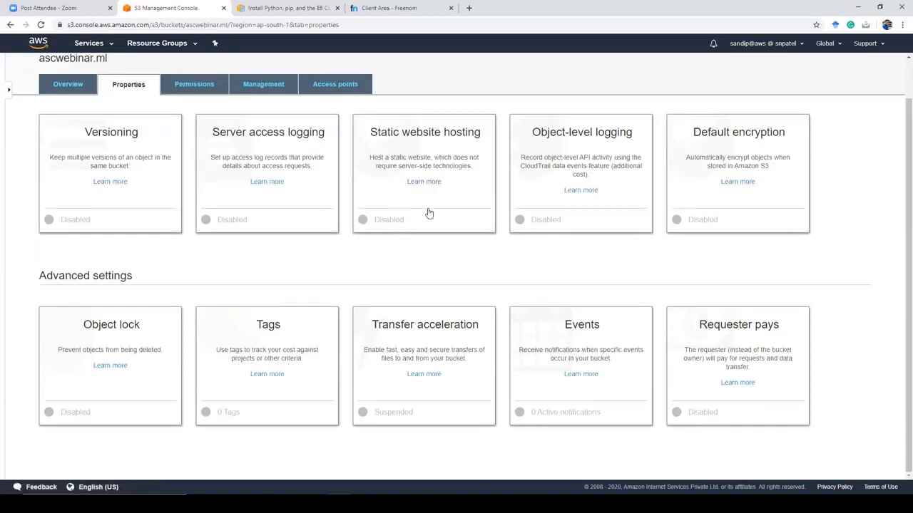
Step: Turn on static website hosting with index.html as index and error.html as error document
{"action": "left_click", "coordinate": [385, 199]}
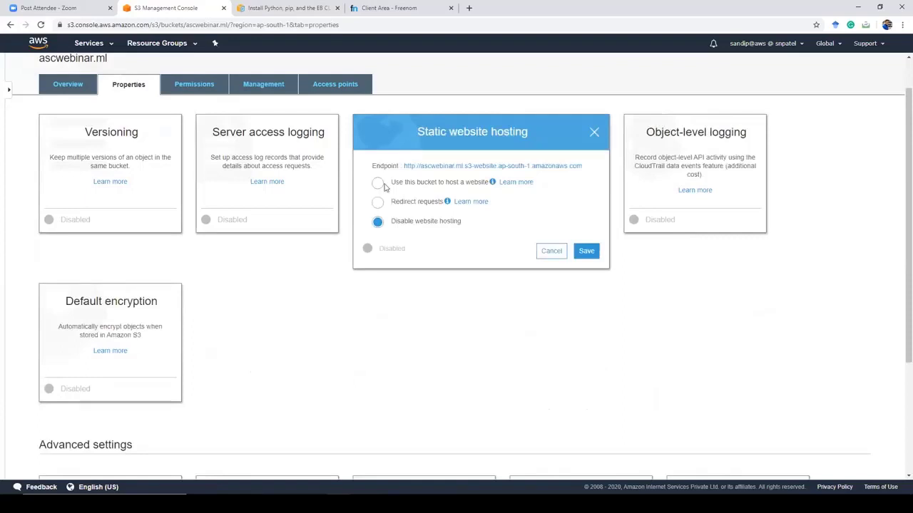
{"action": "left_click", "coordinate": [378, 184]}
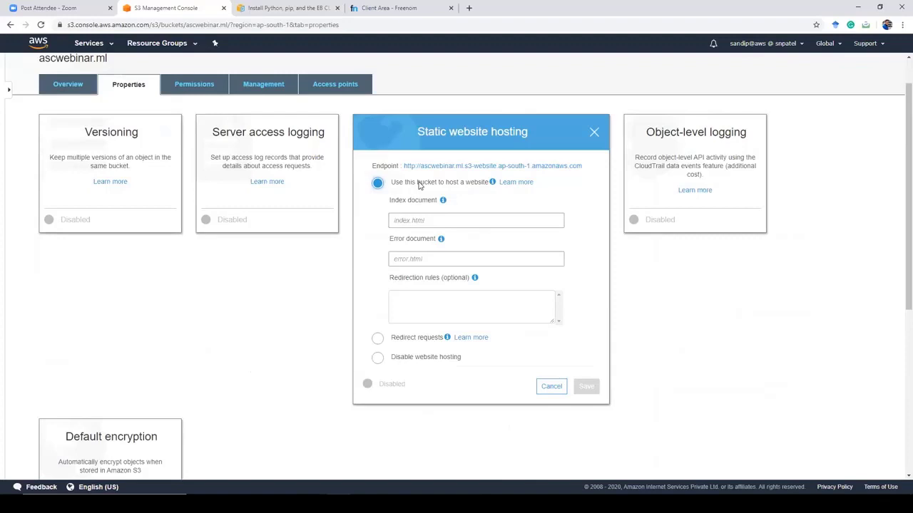
{"action": "left_click", "coordinate": [408, 219]}
{"action": "type", "text": "index"}
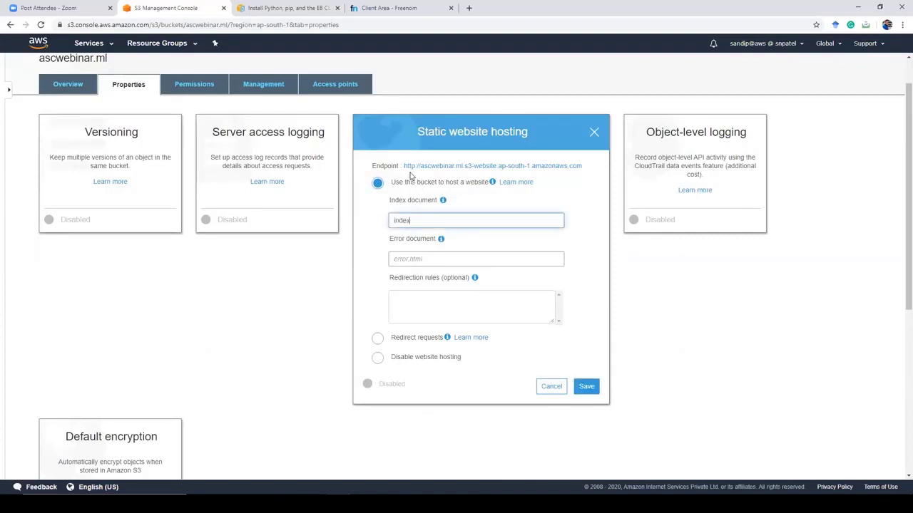
{"action": "type", "text": ".html"}
{"action": "key", "text": "Tab"}
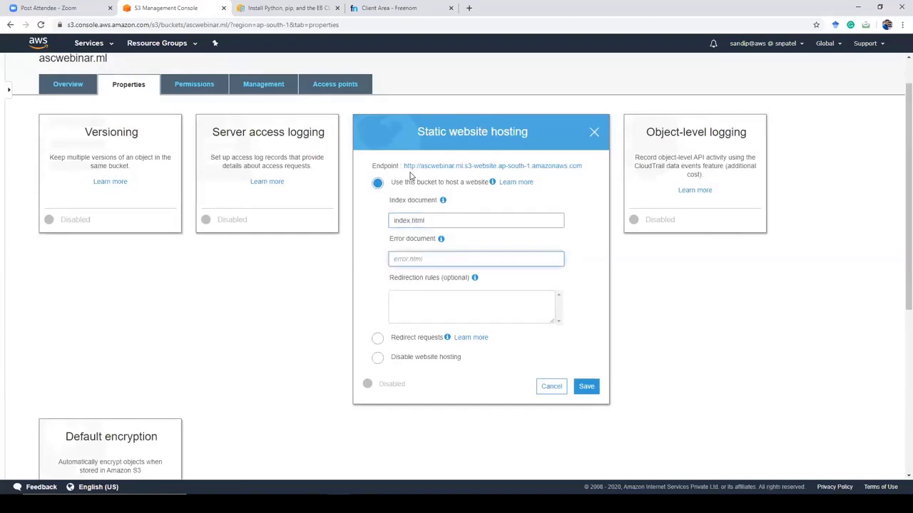
{"action": "type", "text": "error.html"}
{"action": "left_click", "coordinate": [588, 390]}
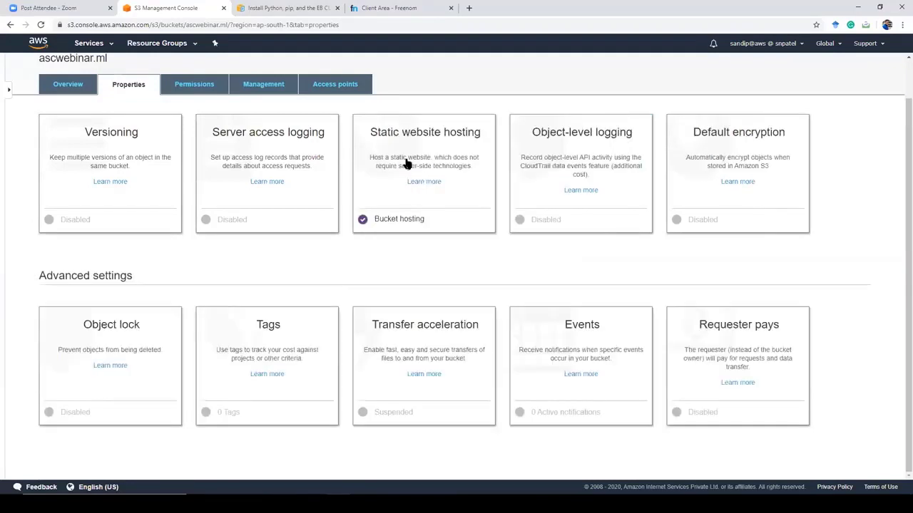
{"action": "left_click", "coordinate": [74, 90]}
Step: Add the index and error files from the local S3 webinar folder to an upload
{"action": "left_click", "coordinate": [65, 165]}
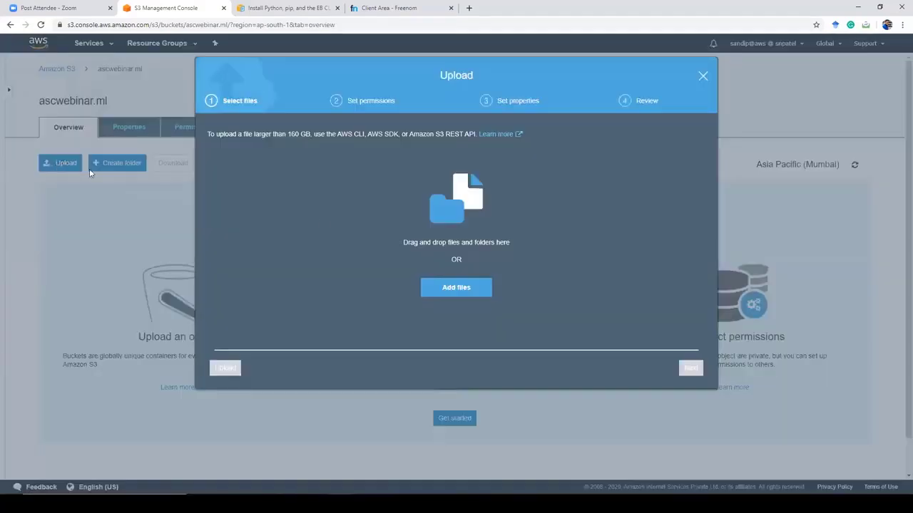
{"action": "left_click", "coordinate": [459, 289]}
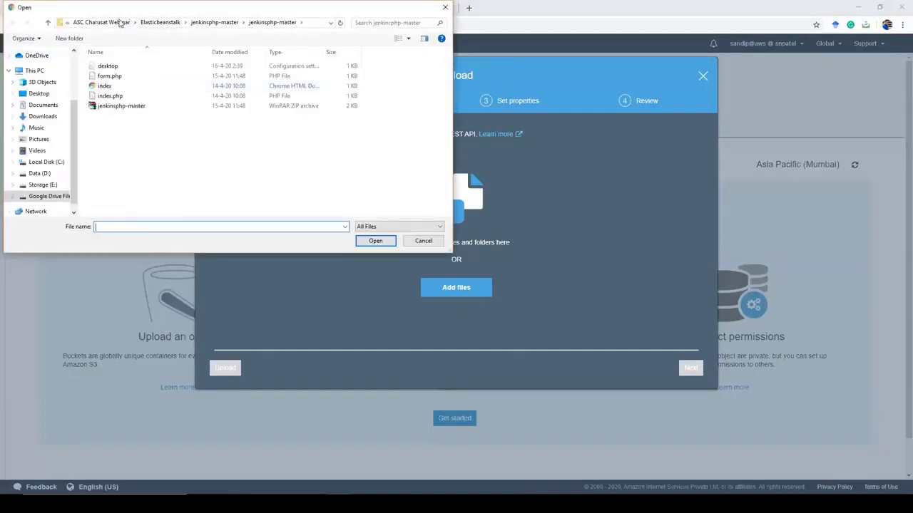
{"action": "double_click", "coordinate": [112, 75]}
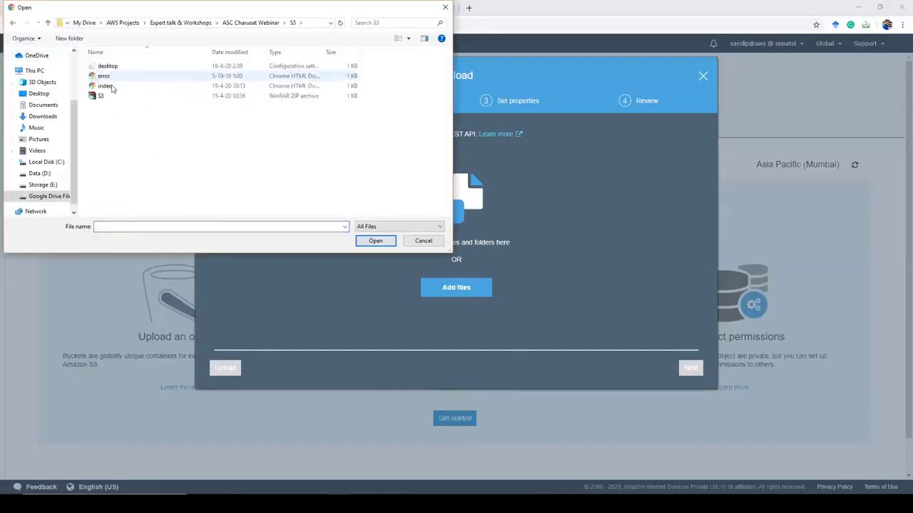
{"action": "left_click", "coordinate": [110, 85]}
{"action": "left_click", "coordinate": [106, 76], "text": "ctrl"}
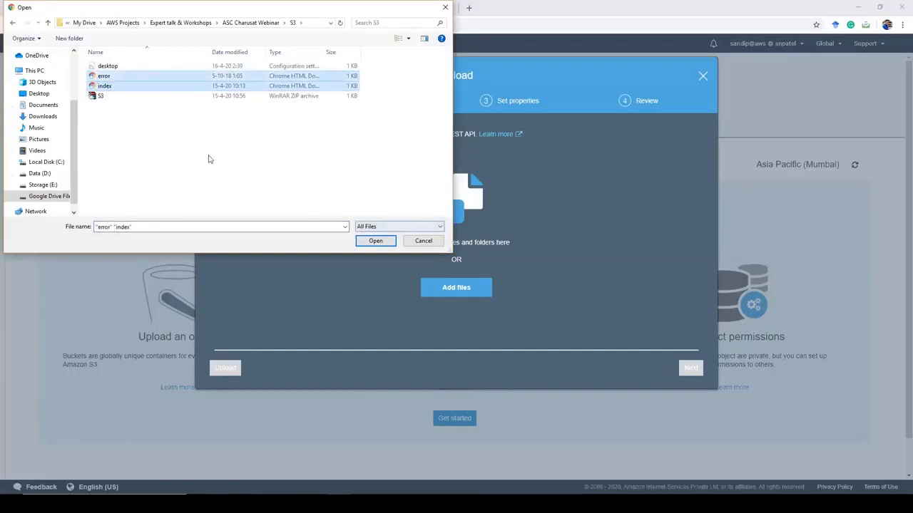
{"action": "left_click", "coordinate": [382, 242]}
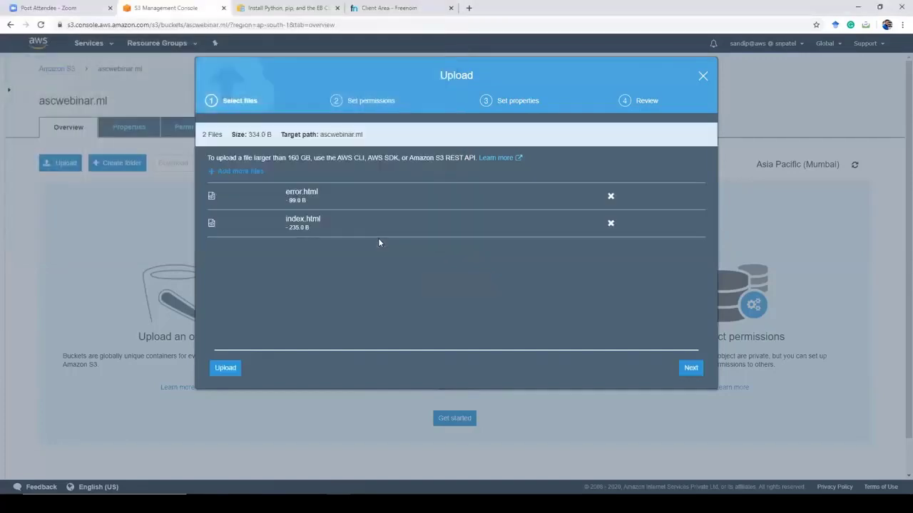
Step: Grant everyone public read access to both files and complete the upload
{"action": "left_click", "coordinate": [692, 368]}
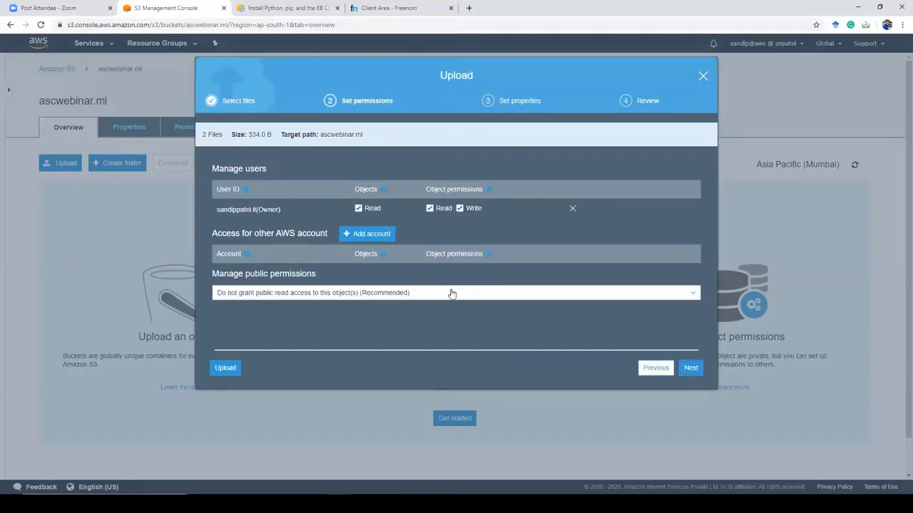
{"action": "left_click", "coordinate": [451, 293]}
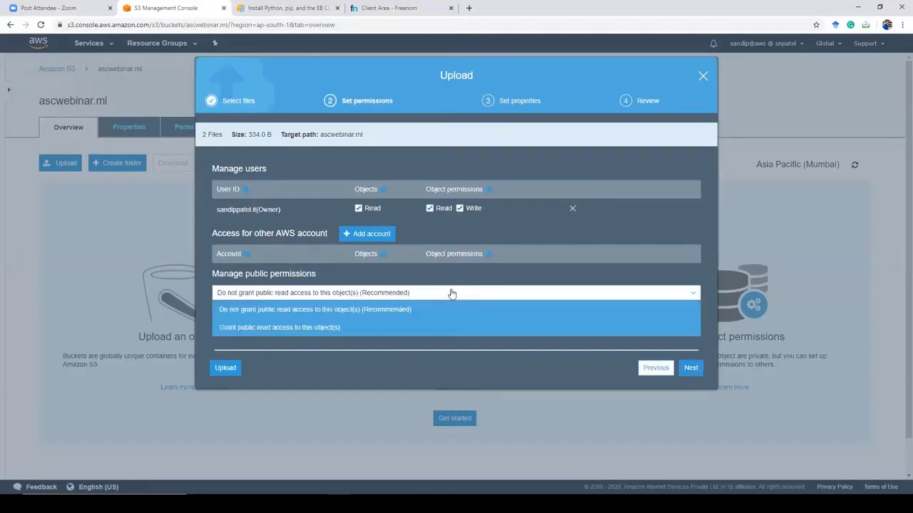
{"action": "left_click", "coordinate": [358, 329]}
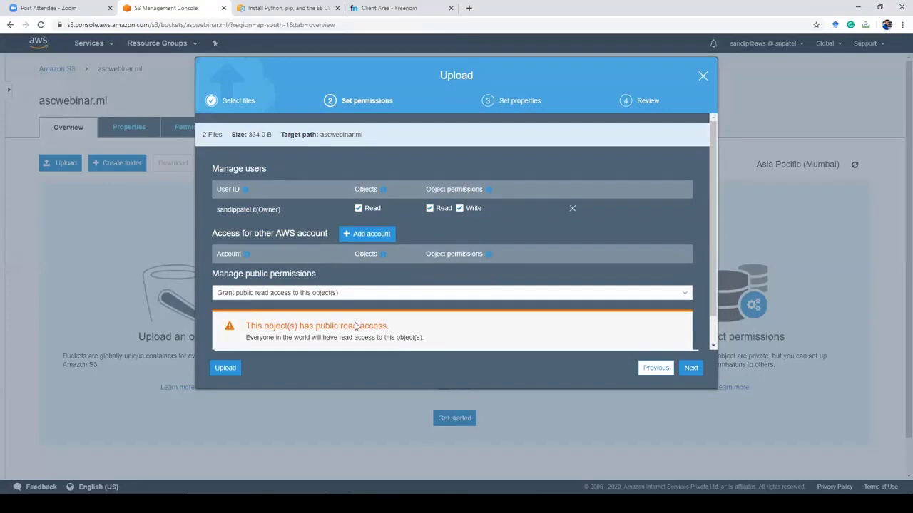
{"action": "left_click", "coordinate": [690, 369]}
{"action": "left_click", "coordinate": [690, 370]}
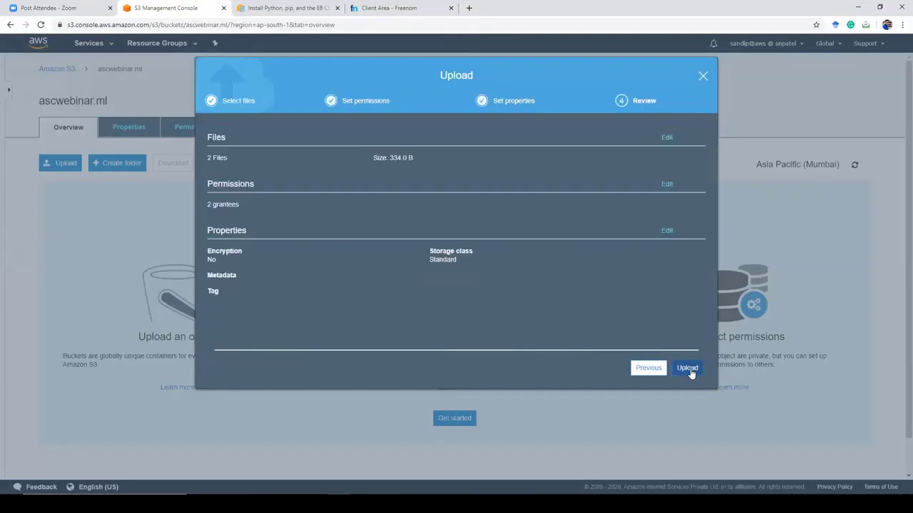
{"action": "left_click", "coordinate": [690, 370]}
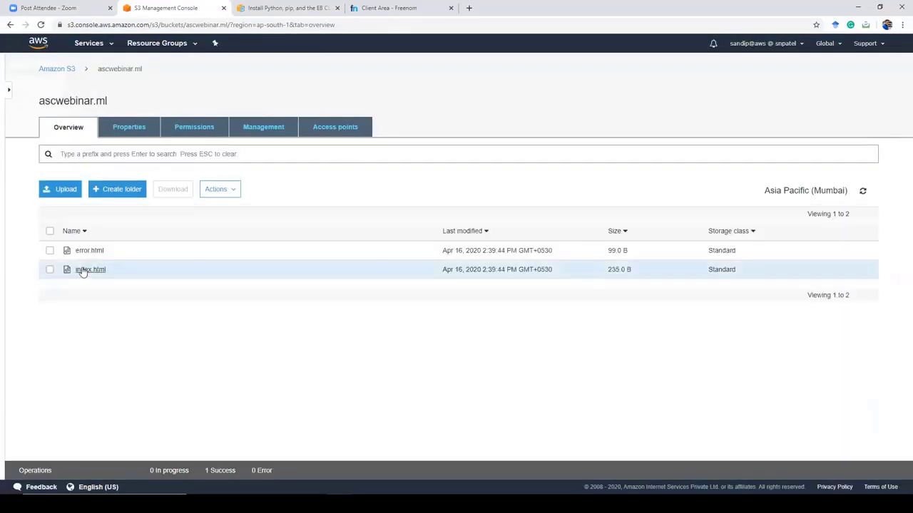
Step: Open index.html's Object URL in a new tab to confirm the yellow CHARUSAT page, then return to S3
{"action": "left_click", "coordinate": [90, 269]}
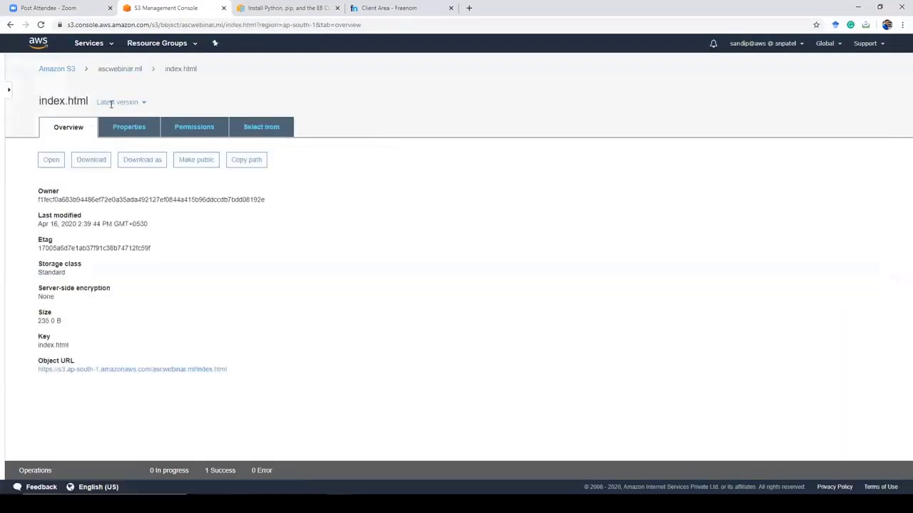
{"action": "left_click", "coordinate": [165, 372], "text": "ctrl"}
{"action": "left_click", "coordinate": [273, 9]}
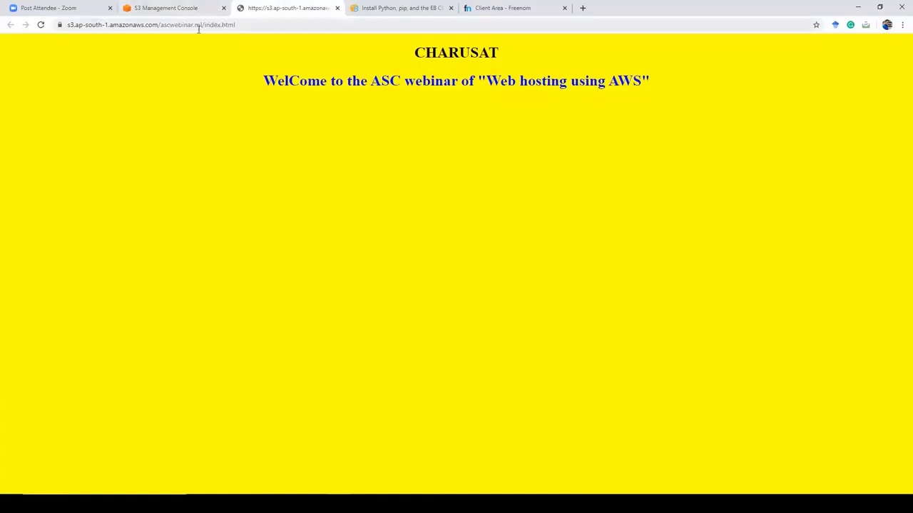
{"action": "left_click", "coordinate": [169, 6]}
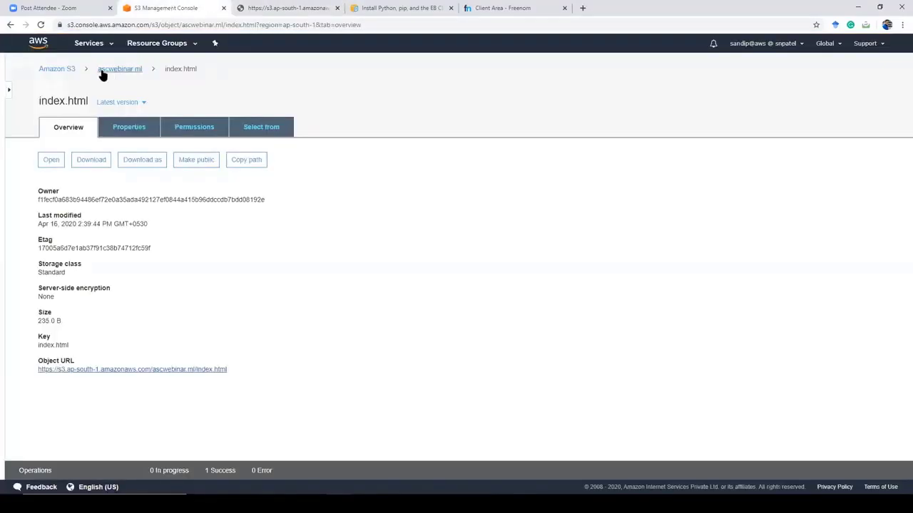
Step: Open Route 53 in a new tab and view the ascwebinar.ml hosted zone's NS and SOA records
{"action": "left_click", "coordinate": [114, 47]}
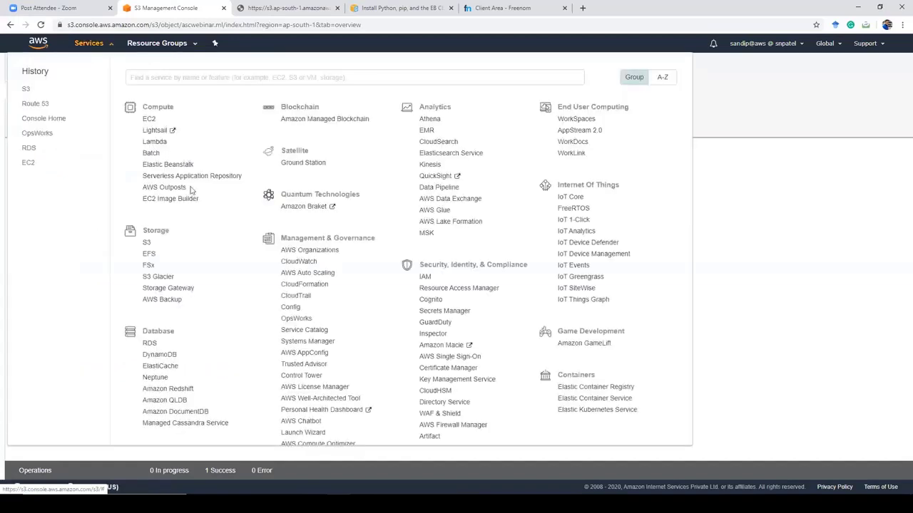
{"action": "scroll", "coordinate": [158, 364], "scroll_direction": "down", "scroll_amount": 1}
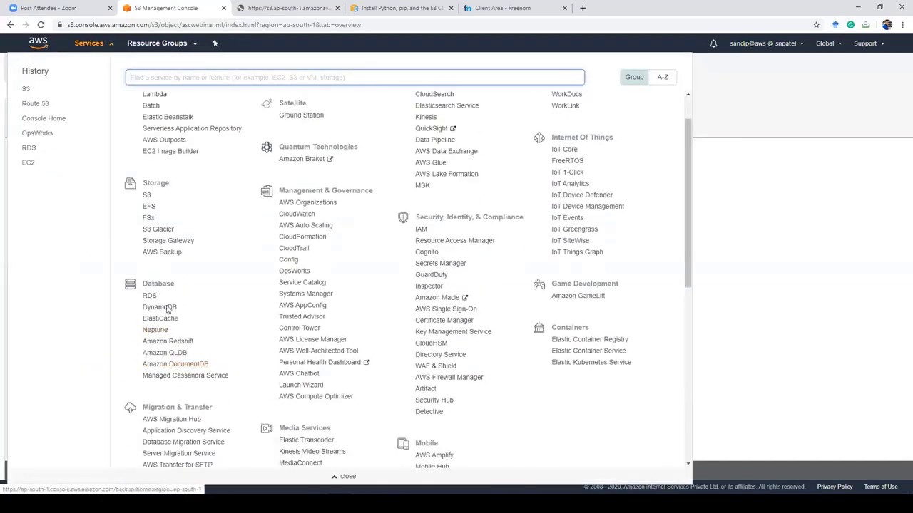
{"action": "scroll", "coordinate": [171, 328], "scroll_direction": "down", "scroll_amount": 1}
{"action": "scroll", "coordinate": [164, 360], "scroll_direction": "down", "scroll_amount": 3}
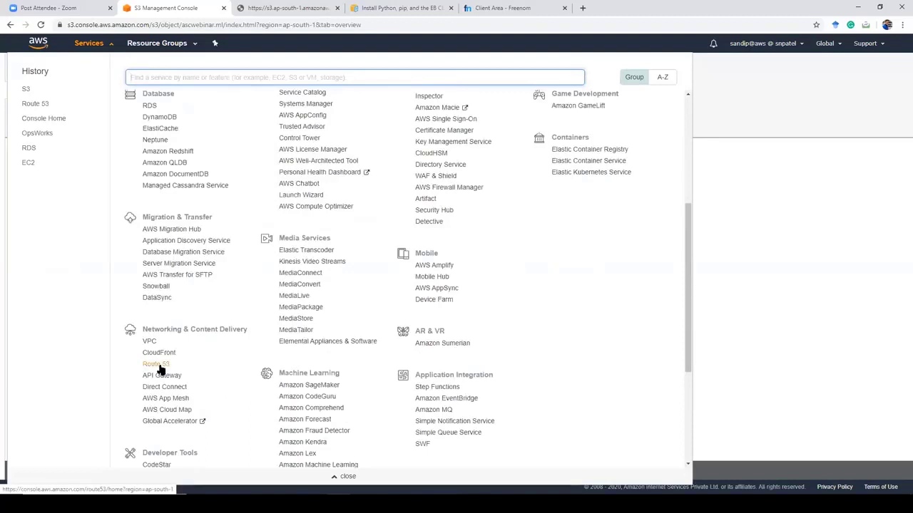
{"action": "left_click", "coordinate": [160, 369], "text": "ctrl"}
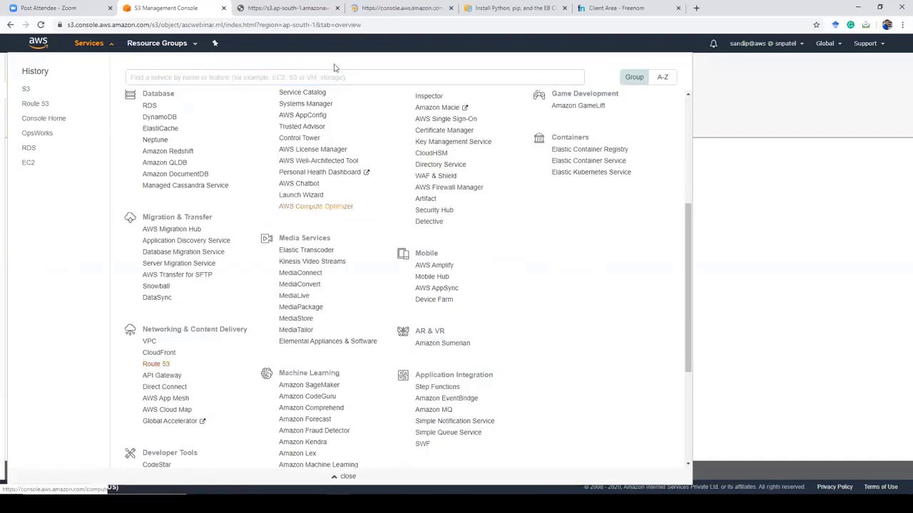
{"action": "left_click", "coordinate": [299, 9]}
{"action": "left_click_drag", "start_coordinate": [300, 9], "coordinate": [264, 17]}
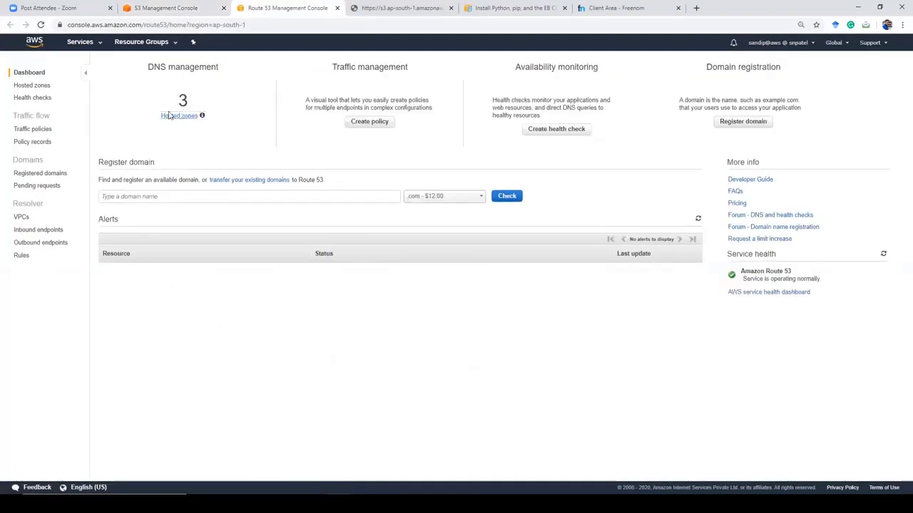
{"action": "left_click", "coordinate": [178, 117]}
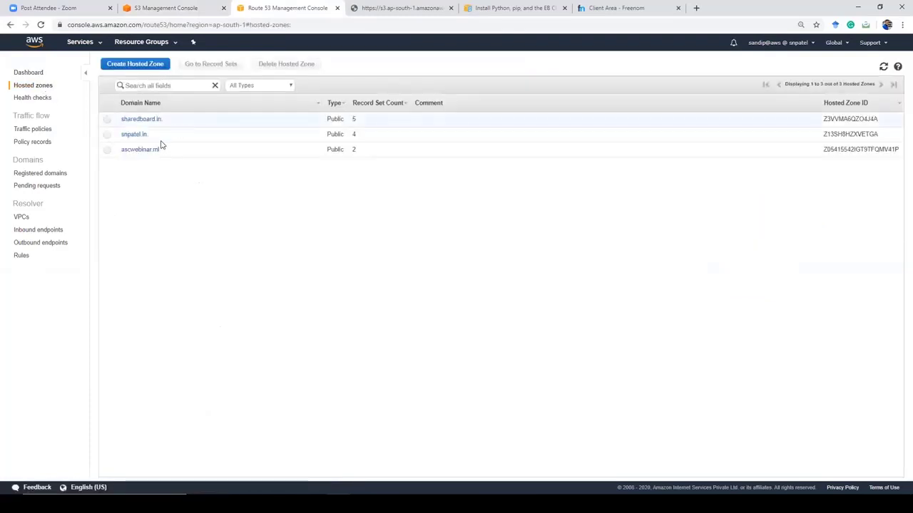
{"action": "left_click", "coordinate": [142, 150]}
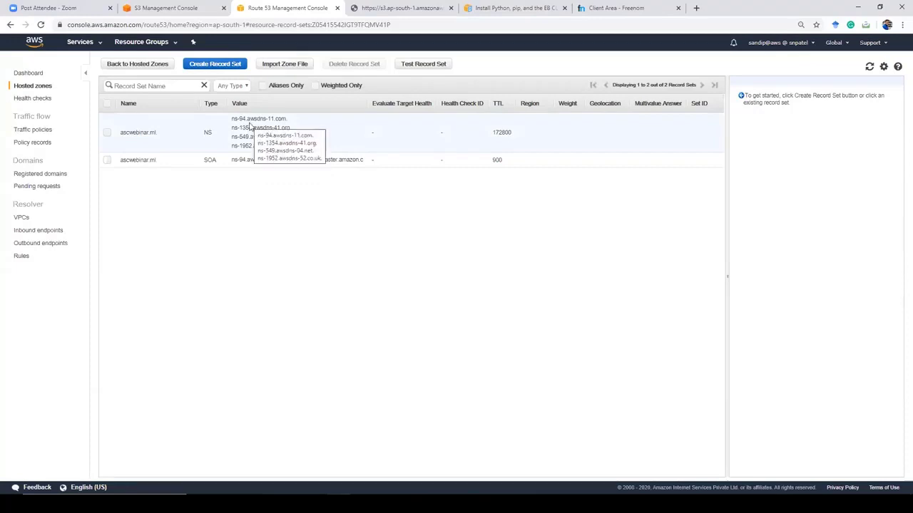
Step: Create a 'www' A alias record targeting the ascwebinar.ml S3 website endpoint
{"action": "left_click", "coordinate": [222, 65]}
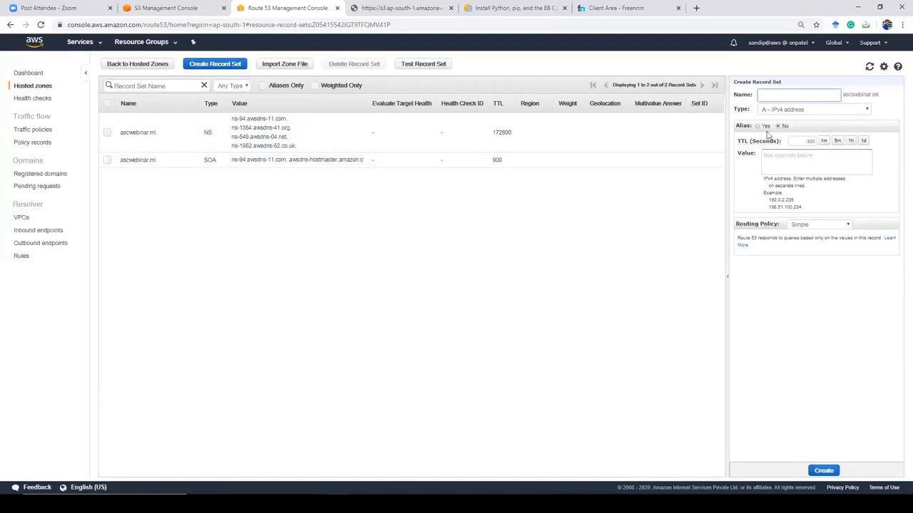
{"action": "left_click", "coordinate": [827, 97]}
{"action": "type", "text": "www"}
{"action": "left_click", "coordinate": [758, 126]}
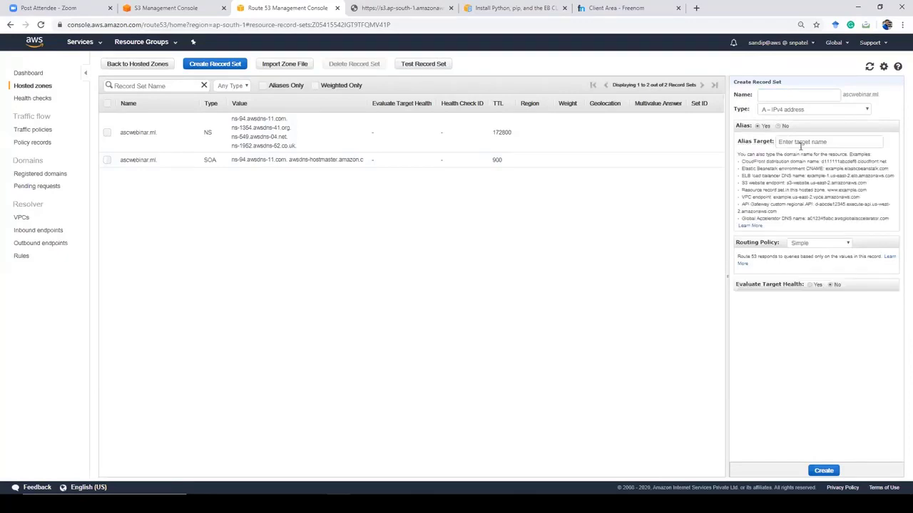
{"action": "left_click", "coordinate": [800, 143]}
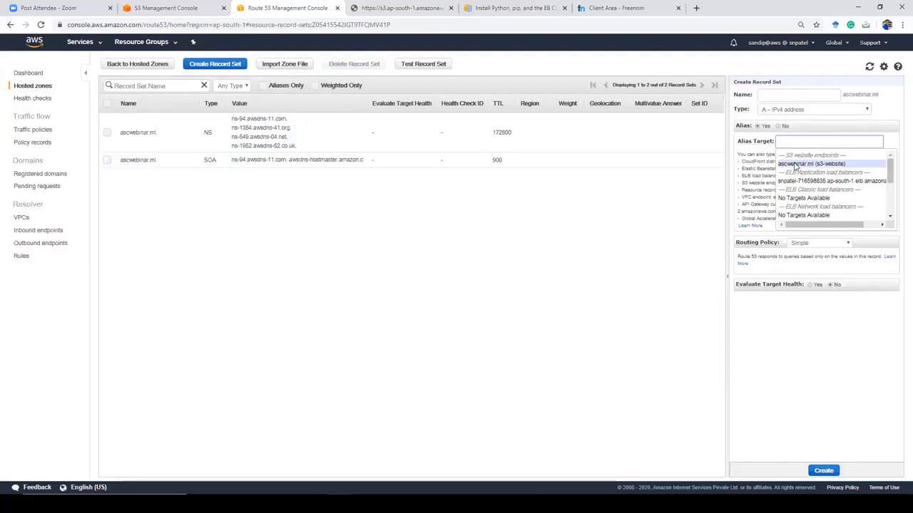
{"action": "left_click", "coordinate": [796, 164]}
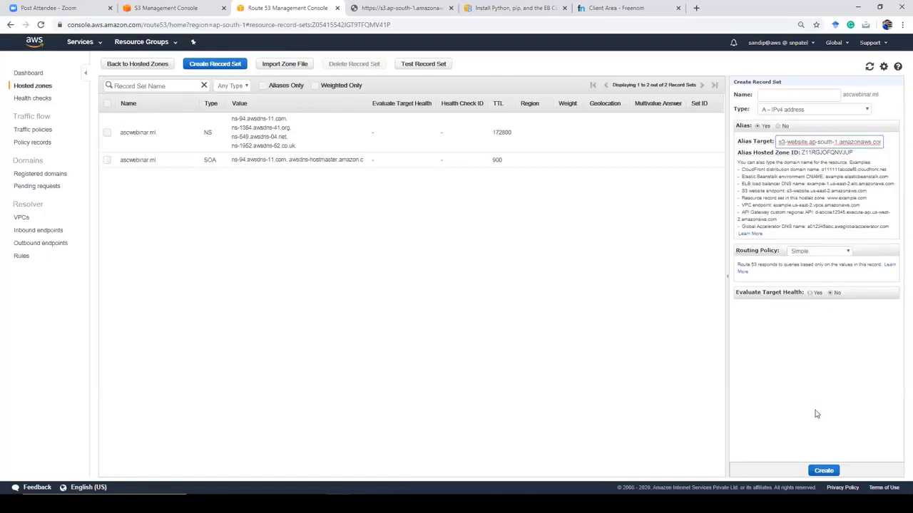
{"action": "left_click", "coordinate": [825, 472]}
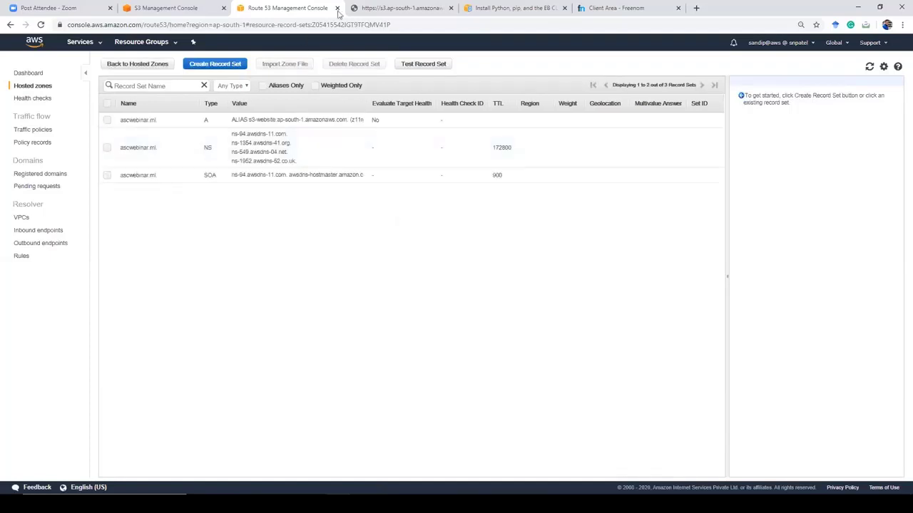
Step: Review the new A record, then select the web address in the S3 website tab
{"action": "left_click_drag", "start_coordinate": [161, 121], "coordinate": [122, 123]}
{"action": "left_click", "coordinate": [121, 124]}
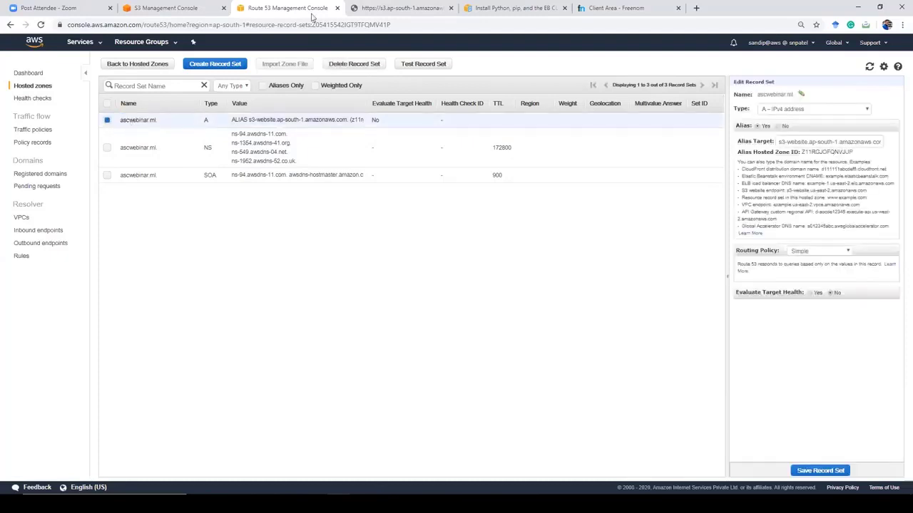
{"action": "left_click", "coordinate": [357, 9]}
{"action": "left_click", "coordinate": [337, 25]}
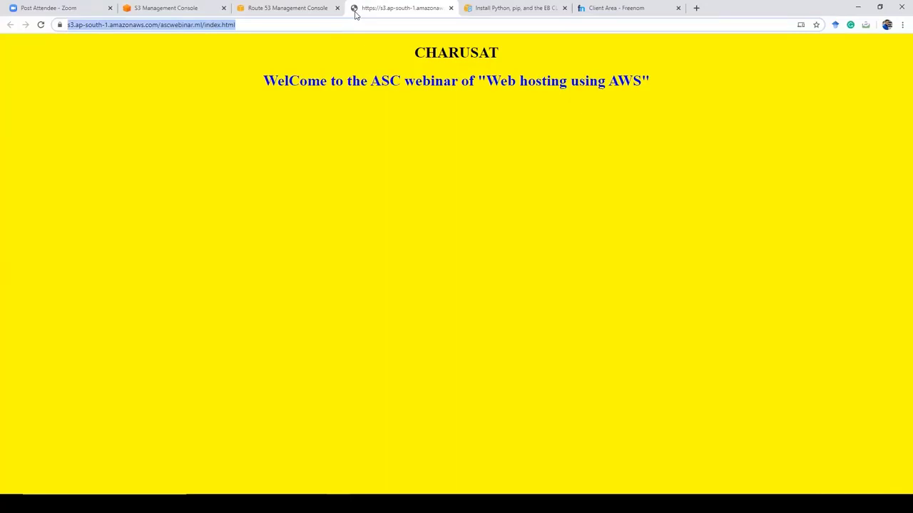
Step: Load ascwebinar.ml in a new Chrome tab to see the CHARUSAT welcome page, then return to S3
{"action": "key", "text": "ctrl+t"}
{"action": "type", "text": "ascwebinar.ml"}
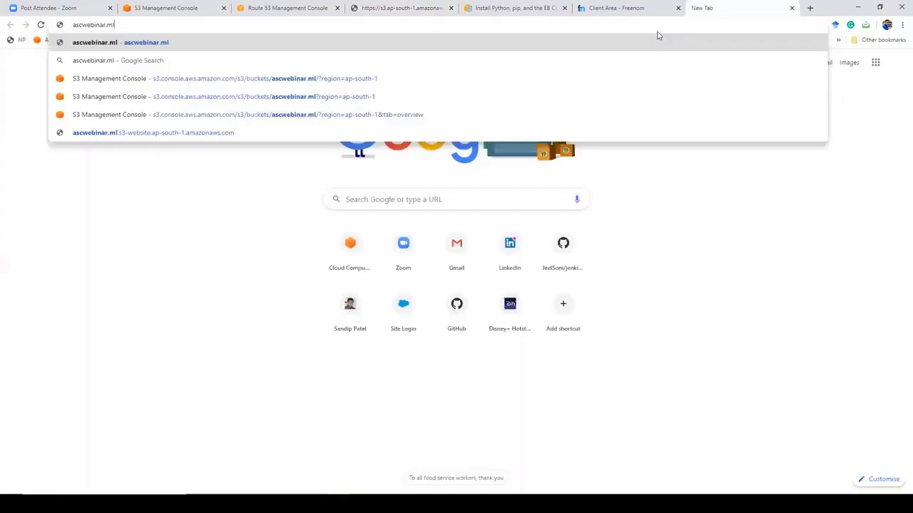
{"action": "key", "text": "Return"}
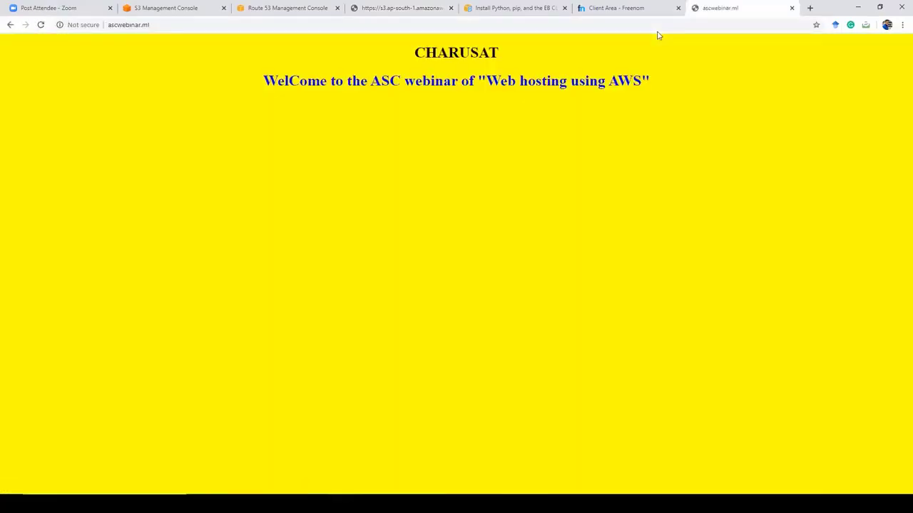
{"action": "left_click", "coordinate": [158, 8]}
Step: Look over index.html's properties and go back to the ascwebinar.ml bucket listing
{"action": "left_click", "coordinate": [112, 47]}
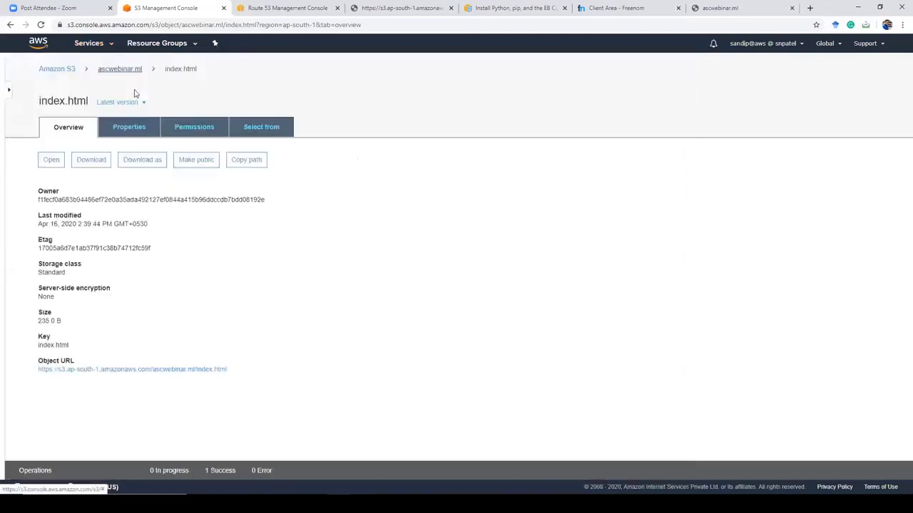
{"action": "left_click", "coordinate": [129, 130]}
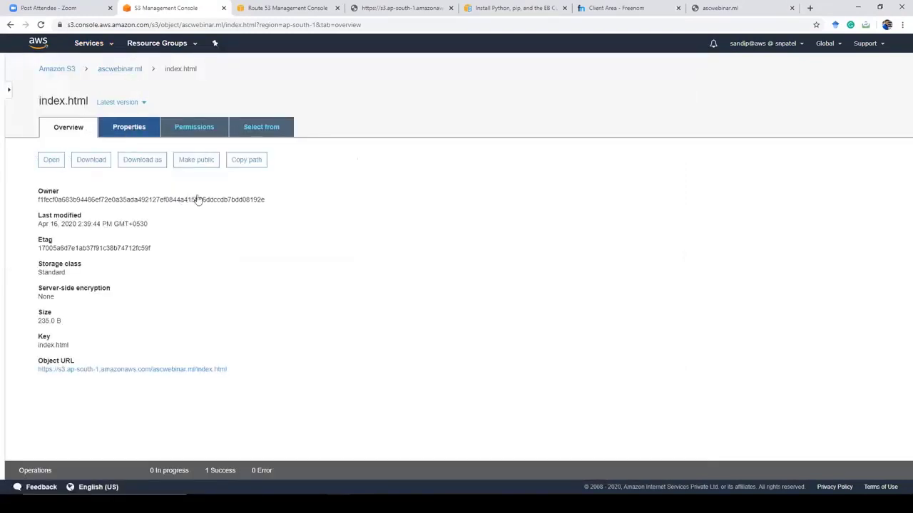
{"action": "left_click", "coordinate": [68, 131]}
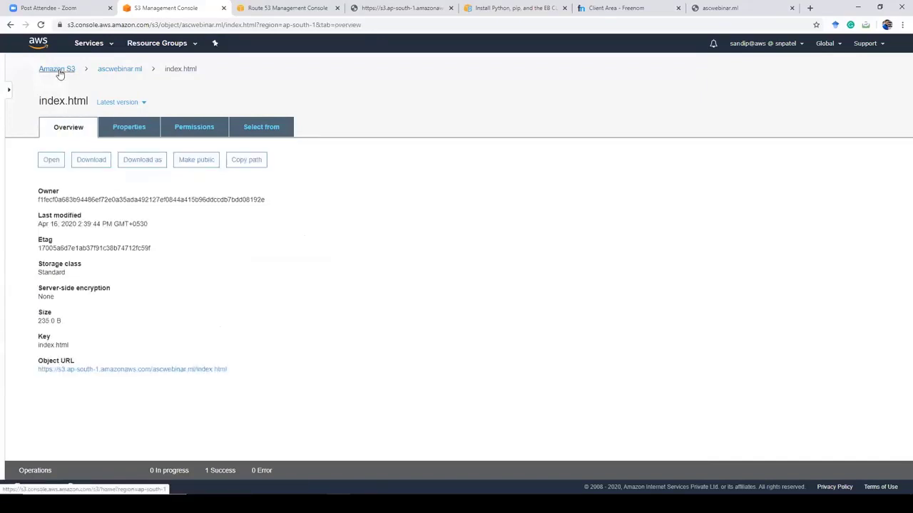
{"action": "left_click", "coordinate": [104, 71]}
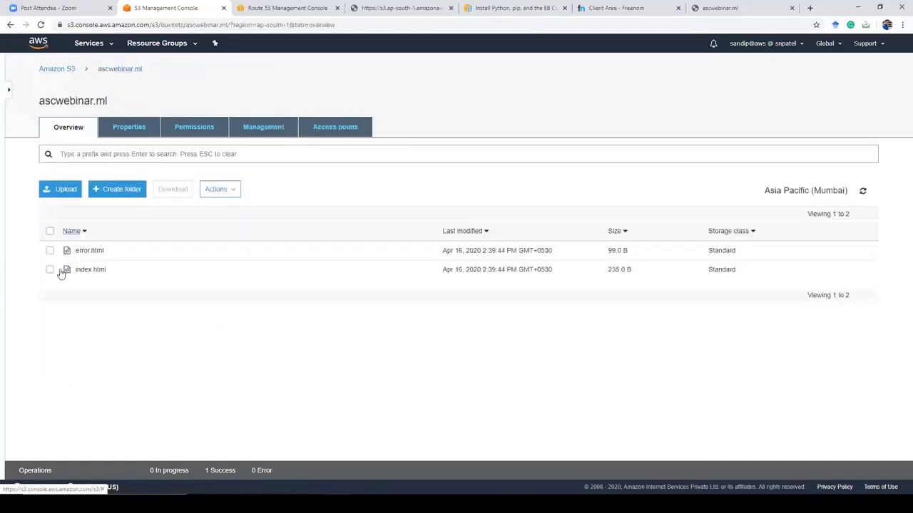
Step: Delete index.html from the bucket and reload ascwebinar.ml to see the red error page
{"action": "left_click", "coordinate": [50, 271]}
{"action": "left_click", "coordinate": [217, 190]}
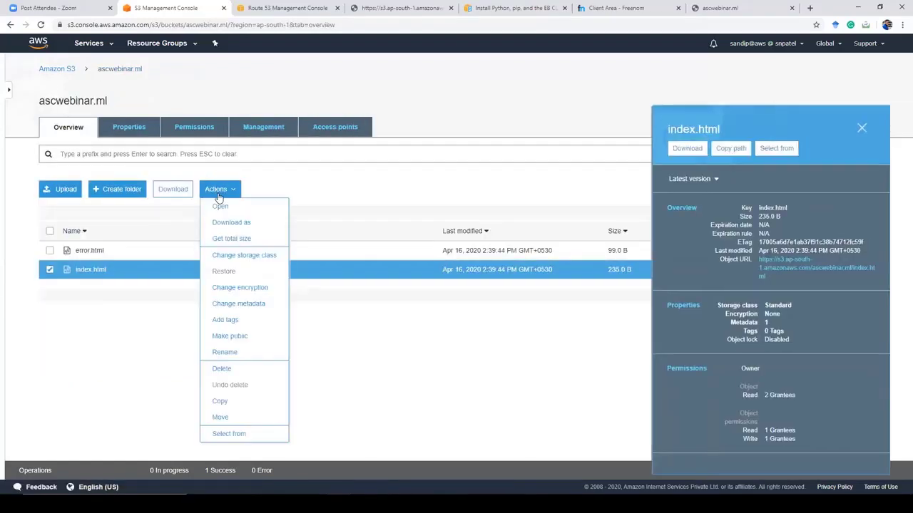
{"action": "left_click", "coordinate": [232, 371]}
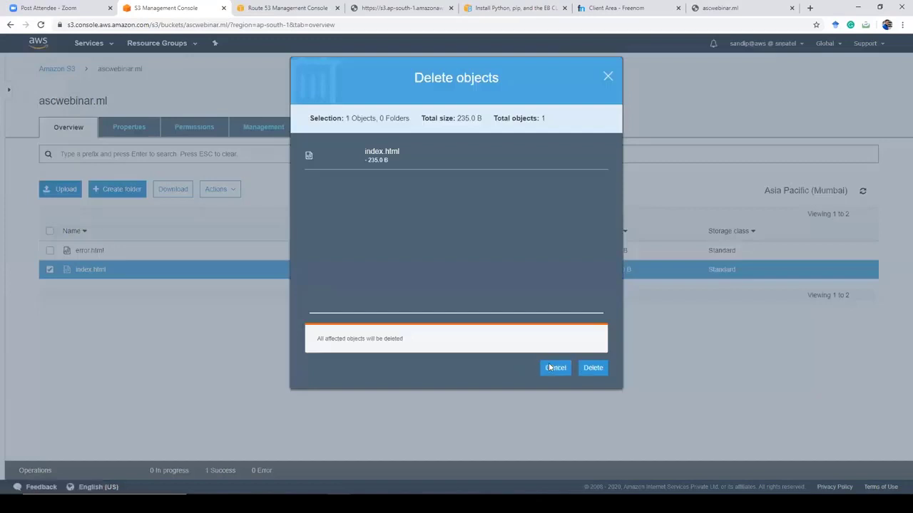
{"action": "left_click", "coordinate": [585, 368]}
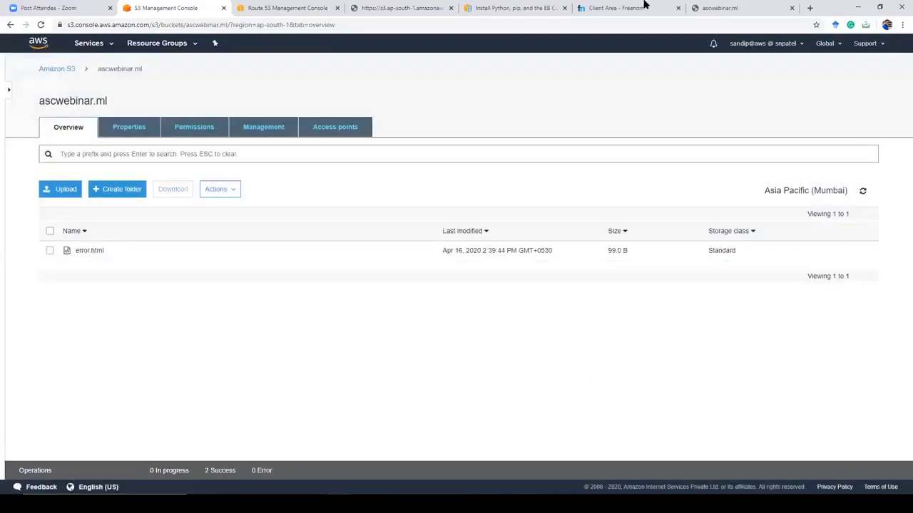
{"action": "left_click", "coordinate": [720, 8]}
{"action": "left_click", "coordinate": [40, 25]}
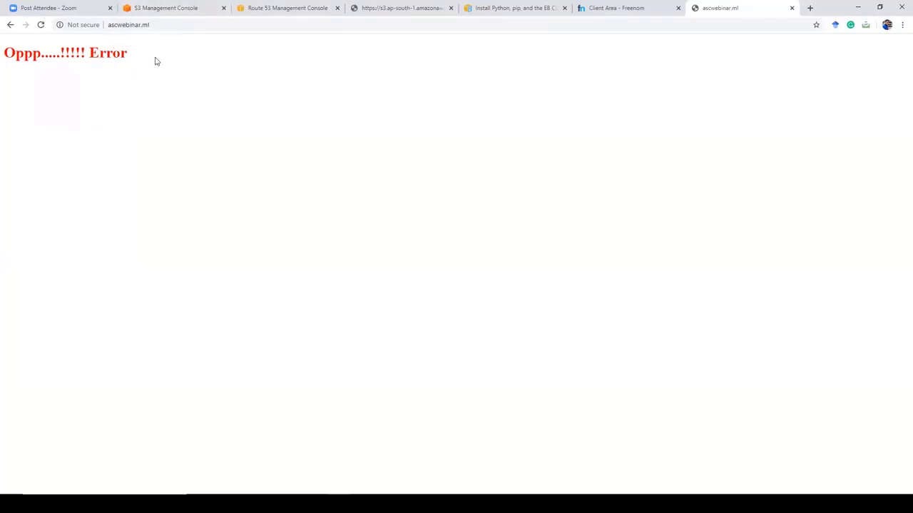
Step: Switch windows with Alt+Tab after viewing the red Oppp error page
{"action": "key", "text": "alt+Tab"}
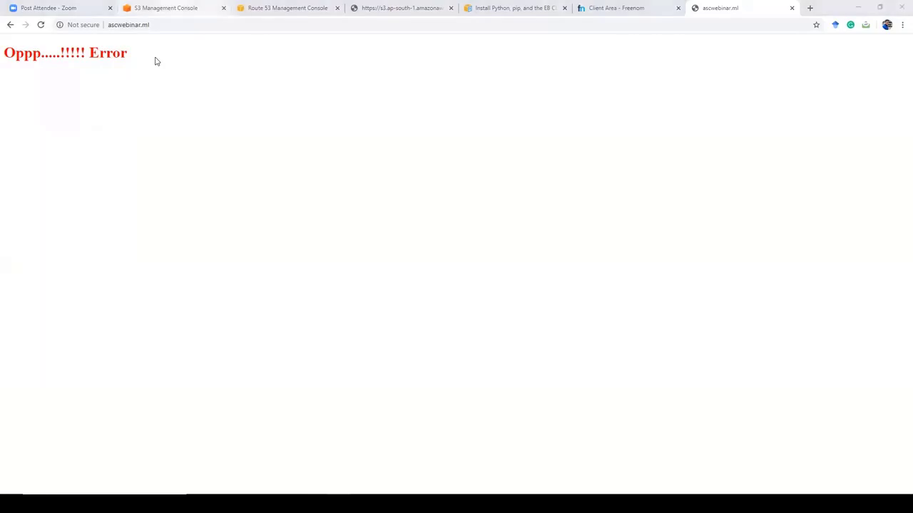
Step: Enable versioning on the ascwebinar.ml bucket and show object versions in the Overview list
{"action": "left_click", "coordinate": [168, 9]}
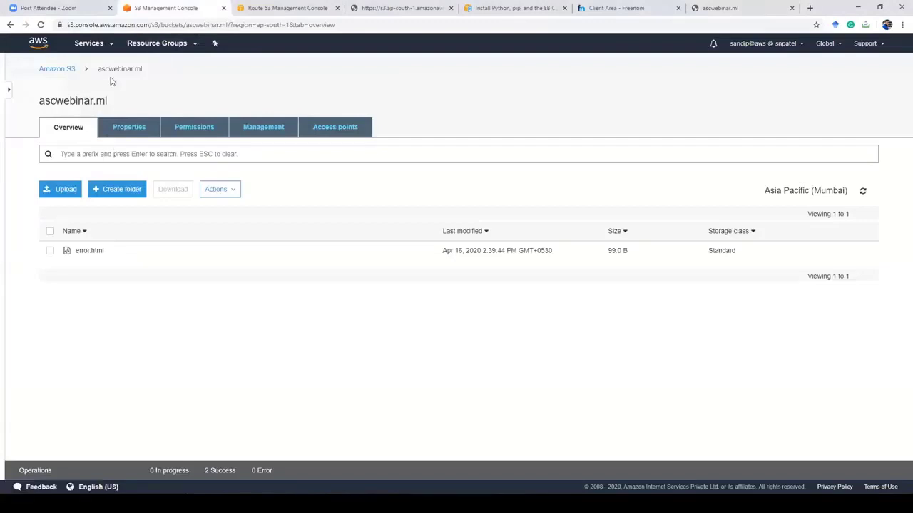
{"action": "left_click", "coordinate": [125, 128]}
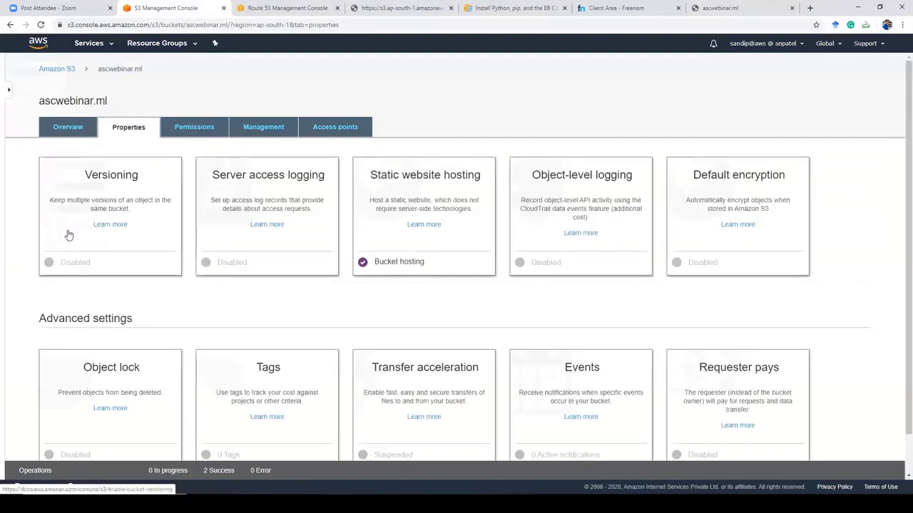
{"action": "left_click", "coordinate": [68, 234]}
{"action": "left_click", "coordinate": [83, 212]}
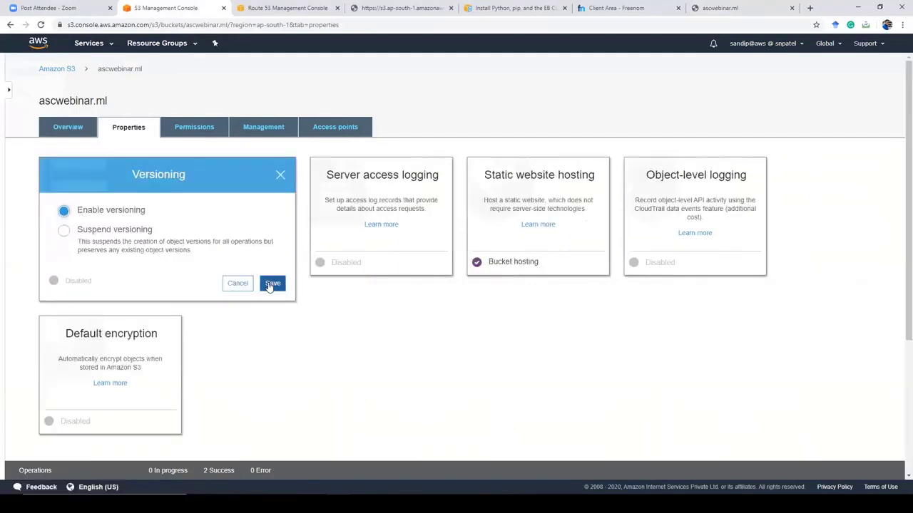
{"action": "left_click", "coordinate": [272, 283]}
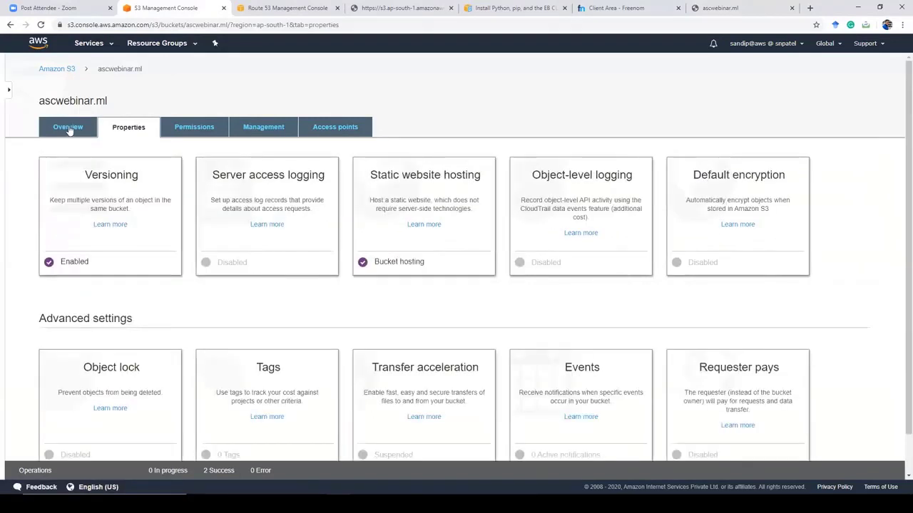
{"action": "left_click", "coordinate": [68, 129]}
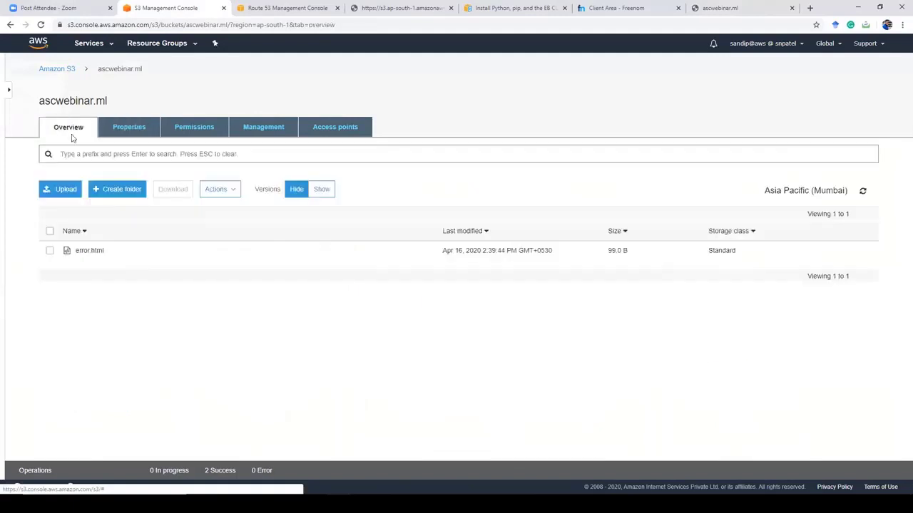
{"action": "left_click", "coordinate": [322, 191]}
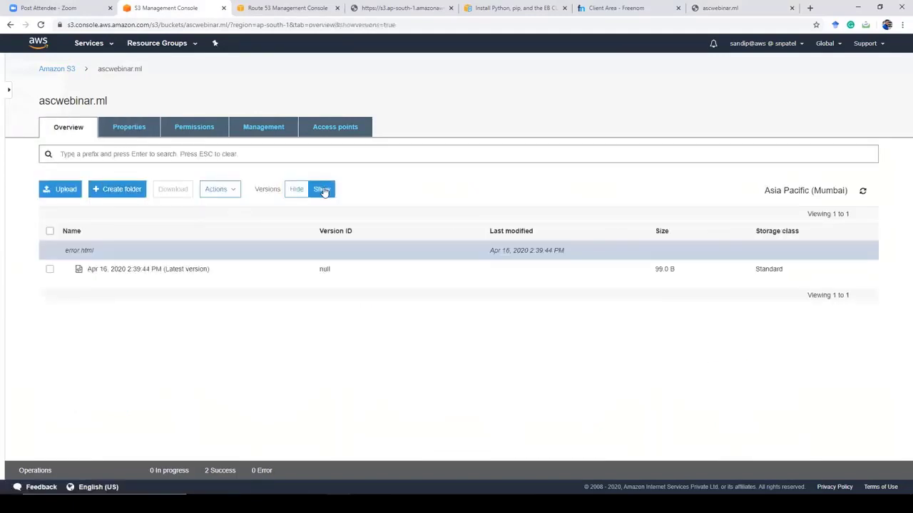
Step: Re-upload index.html to the ascwebinar.ml bucket
{"action": "left_click", "coordinate": [64, 189]}
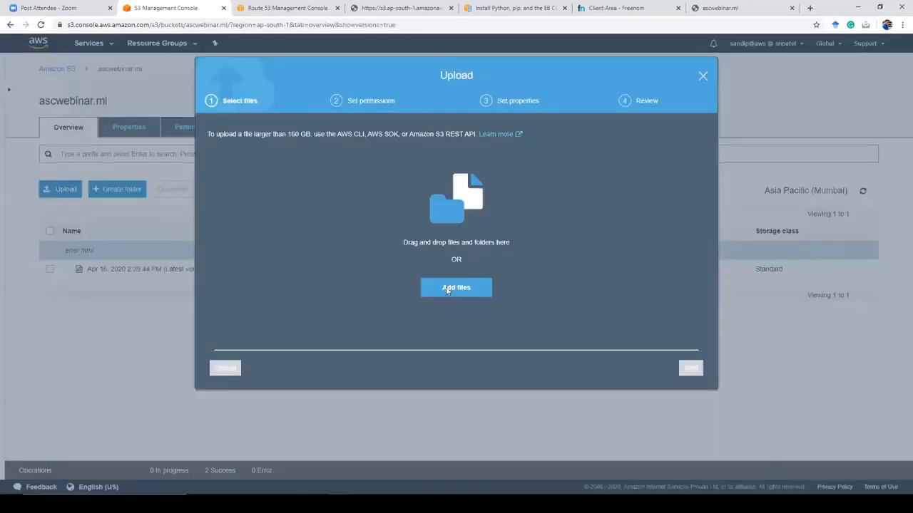
{"action": "left_click", "coordinate": [446, 287]}
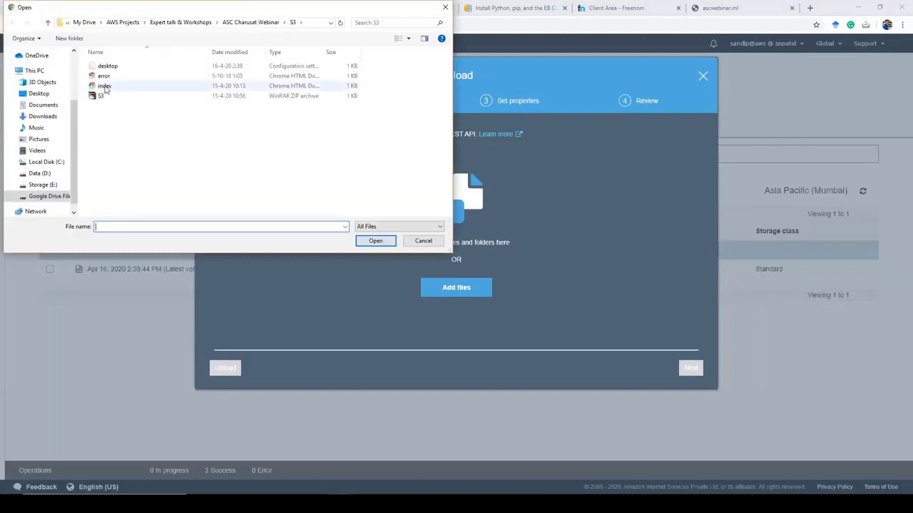
{"action": "double_click", "coordinate": [105, 86]}
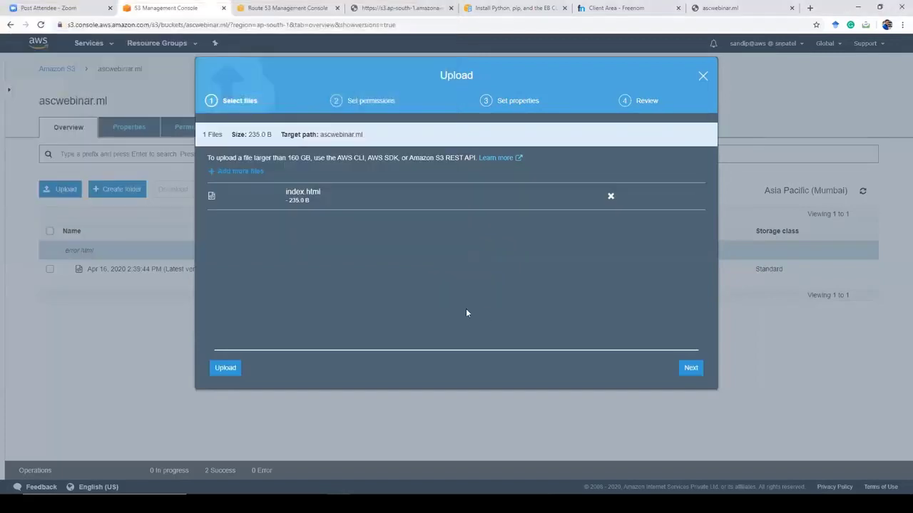
{"action": "left_click", "coordinate": [227, 367]}
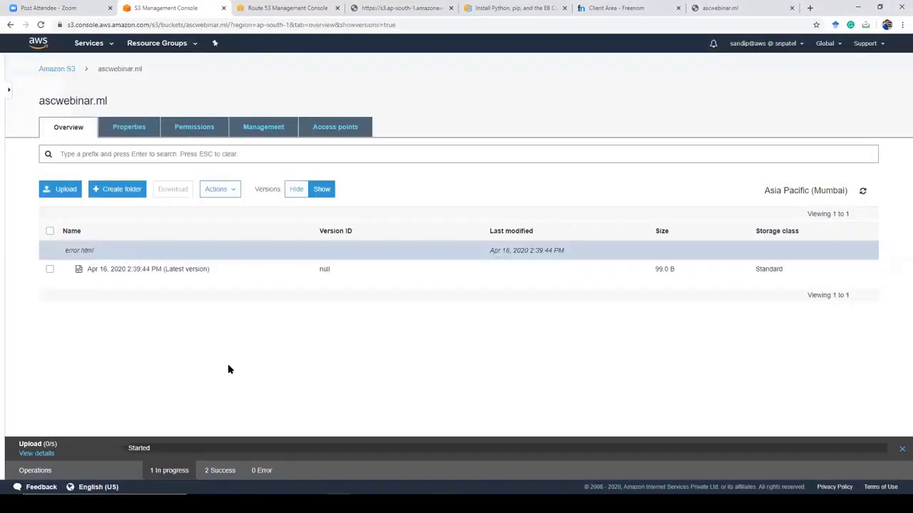
Step: Hide version details, reload ascwebinar.ml to check the upload, and return to the bucket overview
{"action": "left_click", "coordinate": [295, 191]}
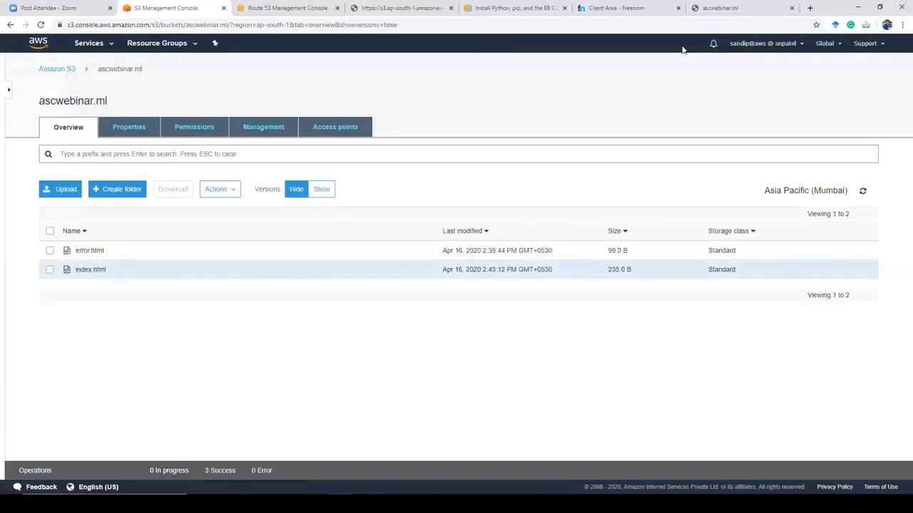
{"action": "left_click", "coordinate": [708, 9]}
{"action": "left_click", "coordinate": [41, 25]}
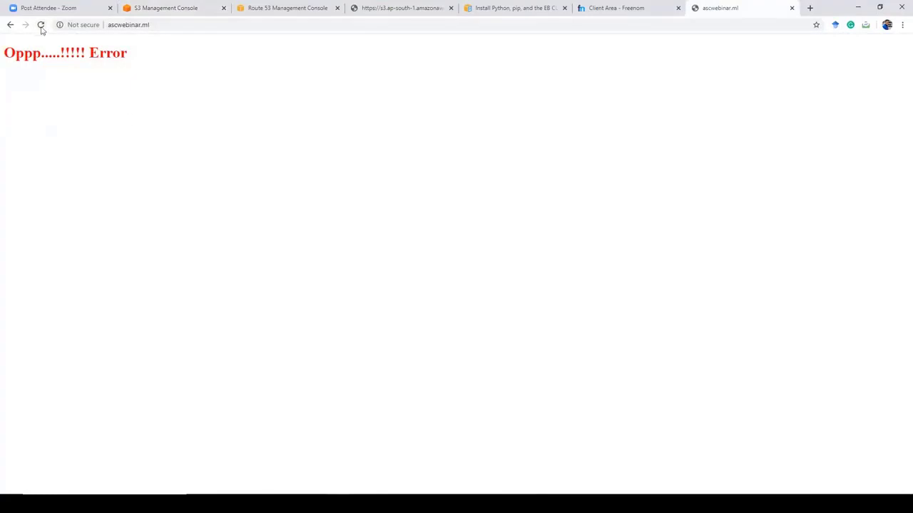
{"action": "left_click", "coordinate": [166, 11]}
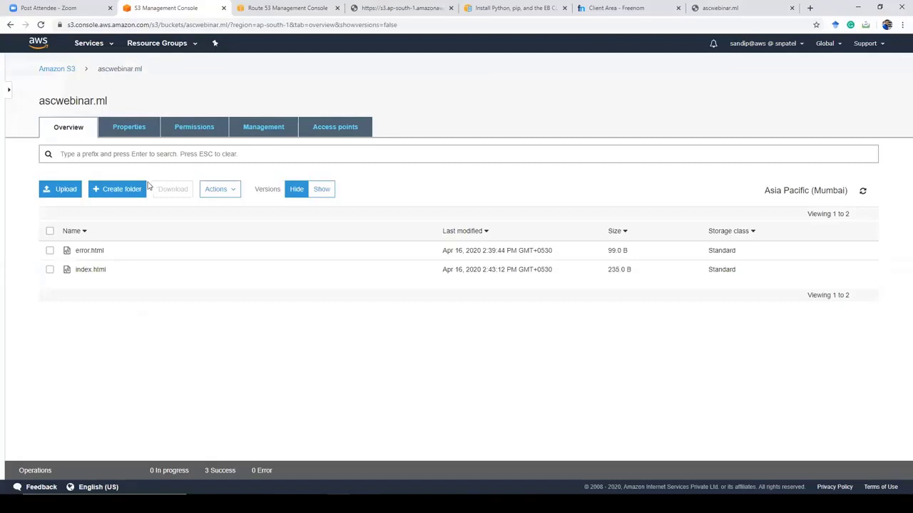
Step: Make index.html public with Actions > Make public, then go to the ascwebinar.ml tab
{"action": "left_click", "coordinate": [49, 270]}
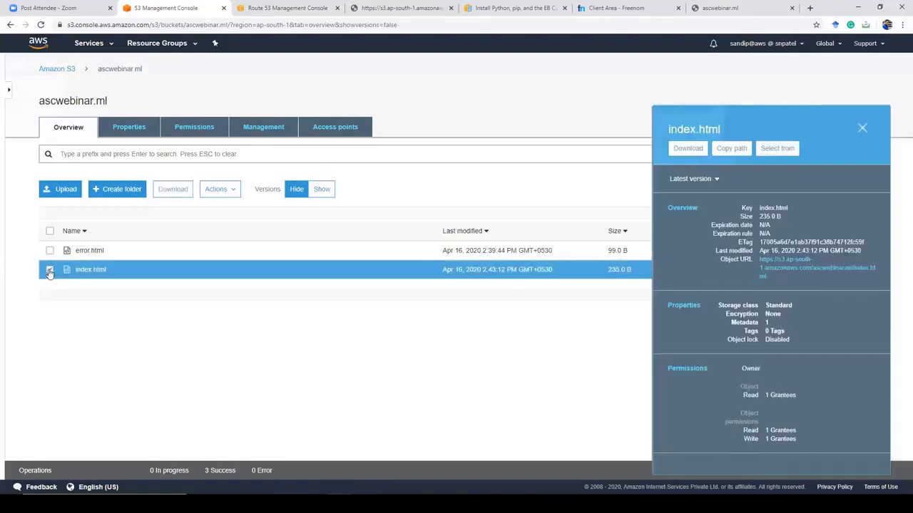
{"action": "left_click", "coordinate": [221, 191]}
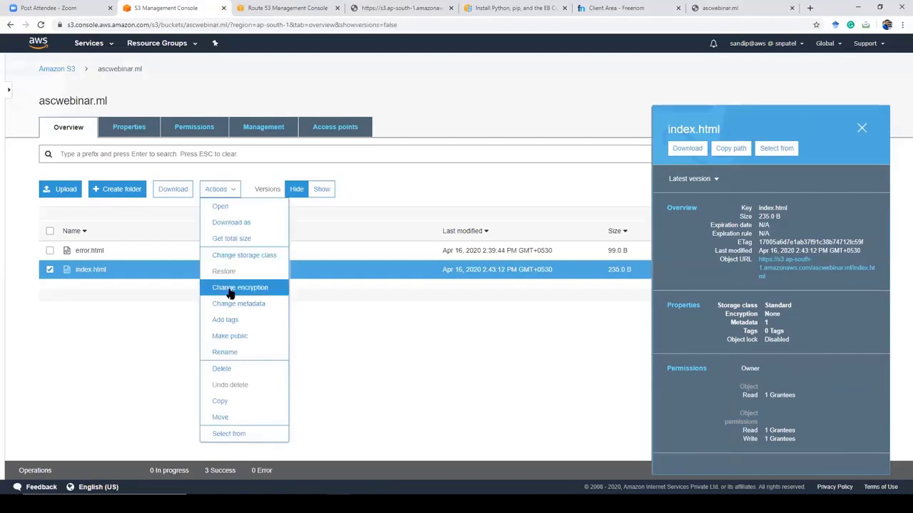
{"action": "left_click", "coordinate": [241, 338]}
{"action": "left_click", "coordinate": [584, 368]}
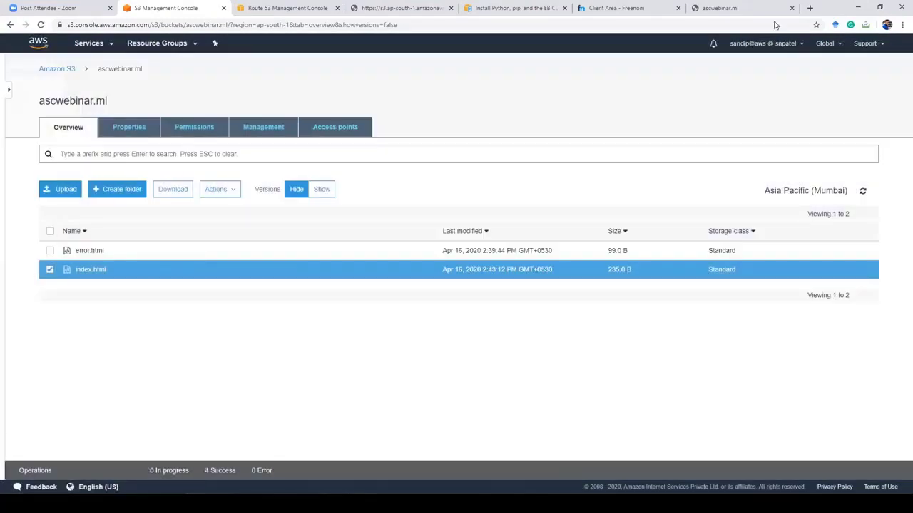
{"action": "left_click", "coordinate": [734, 8]}
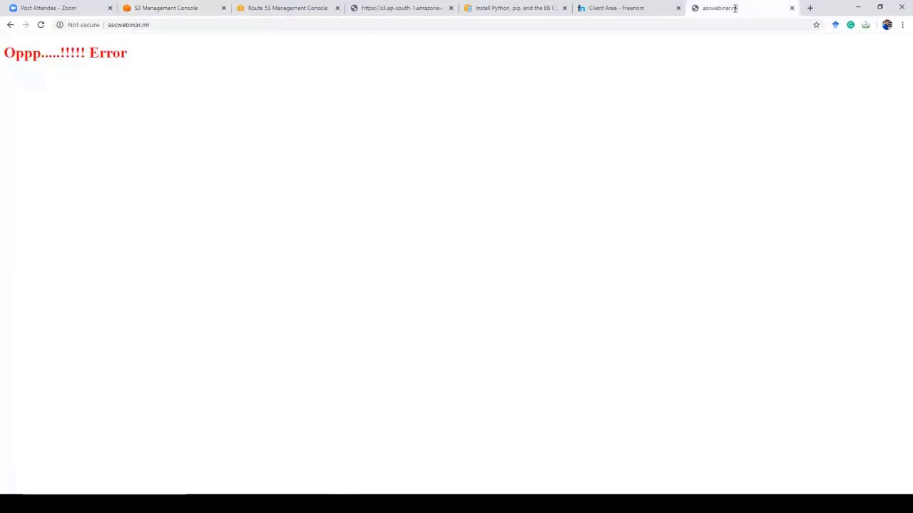
Step: Reload ascwebinar.ml so the yellow CHARUSAT welcome page replaces the Oppp error
{"action": "left_click", "coordinate": [41, 24]}
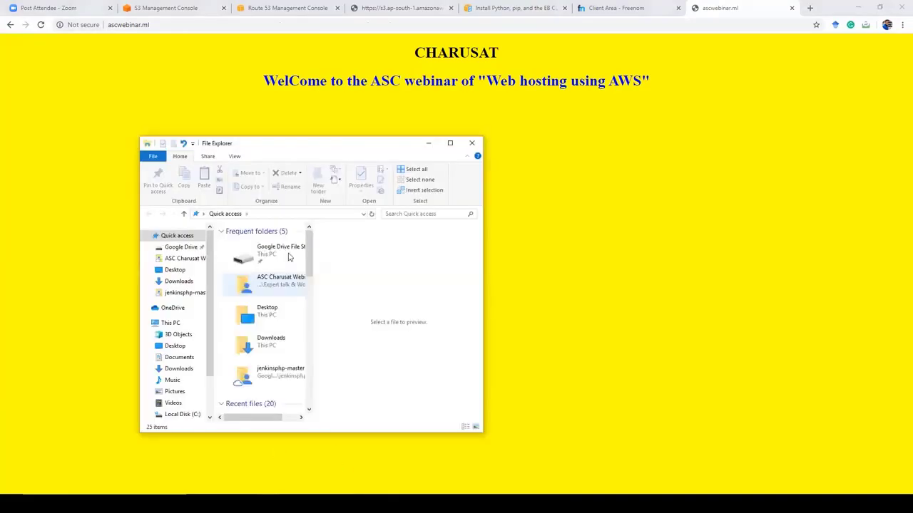
Step: Open index.html from Desktop > ASC Charusat Webinar > S3 in Notepad++
{"action": "left_click", "coordinate": [450, 143]}
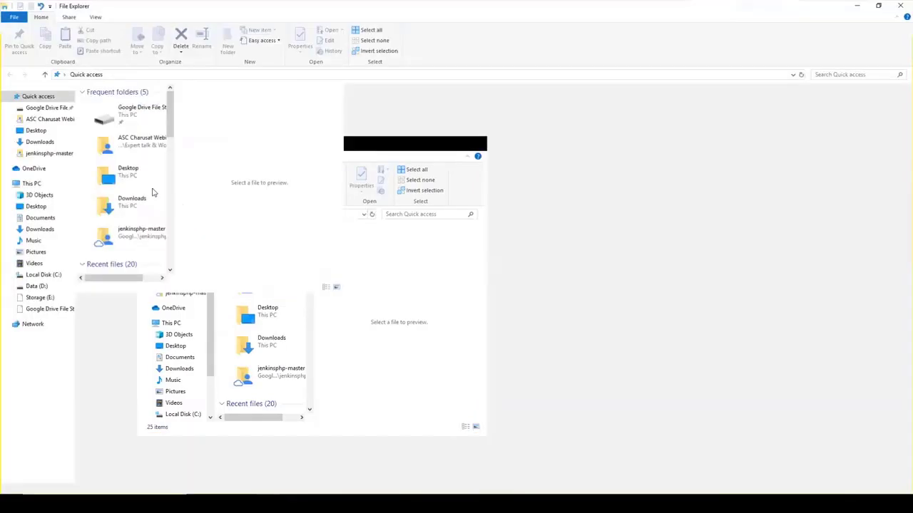
{"action": "left_click", "coordinate": [37, 131]}
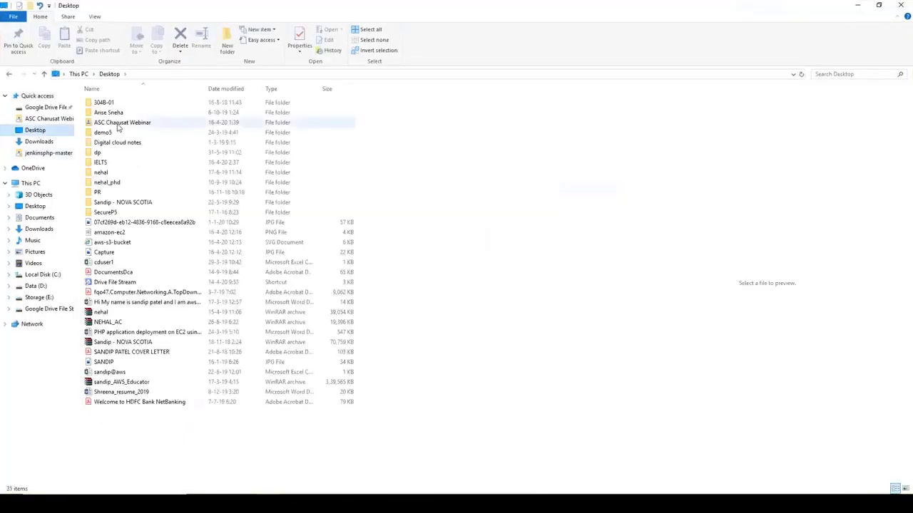
{"action": "double_click", "coordinate": [116, 119]}
{"action": "double_click", "coordinate": [109, 114]}
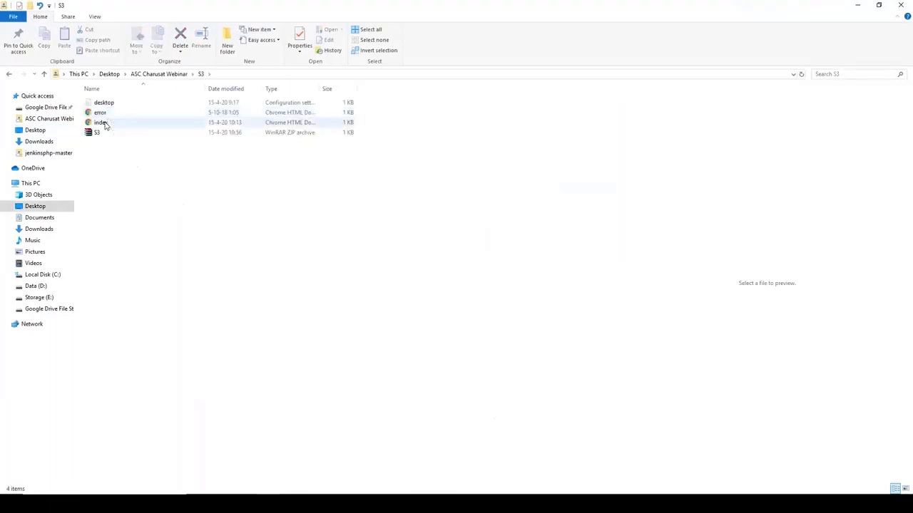
{"action": "right_click", "coordinate": [105, 125]}
{"action": "left_click", "coordinate": [164, 140]}
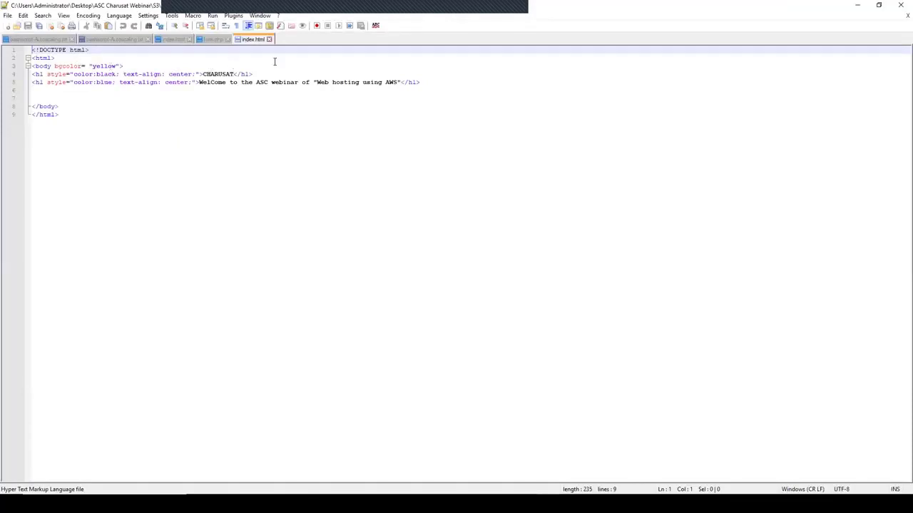
Step: Append ' version 2' after CHARUSAT in the heading and save index.html
{"action": "left_click", "coordinate": [235, 74]}
{"action": "type", "text": "ve"}
{"action": "type", "text": "rsion 2"}
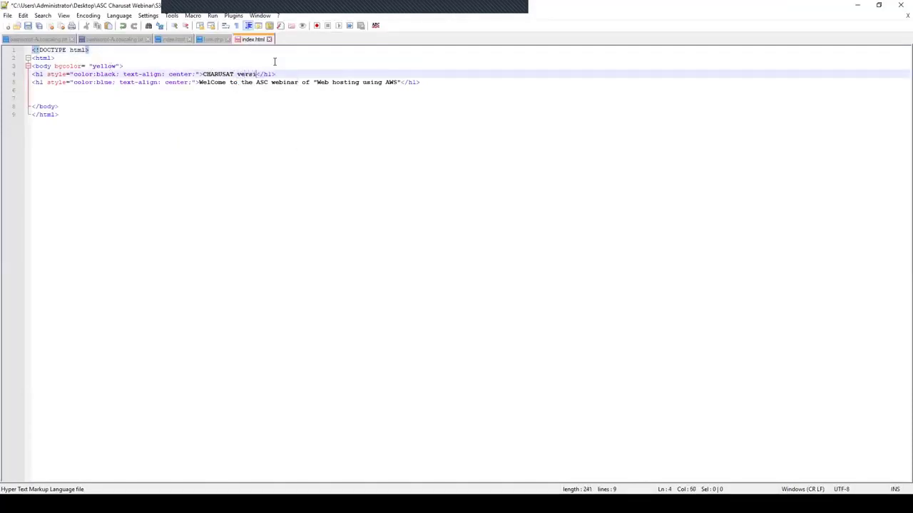
{"action": "key", "text": "ctrl+s"}
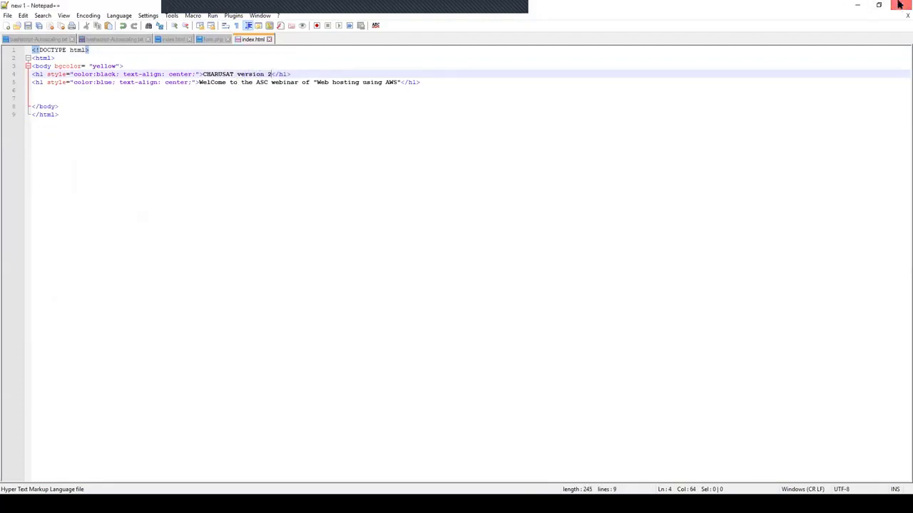
Step: Close Notepad++ and return to Chrome's ascwebinar.ml tab
{"action": "left_click", "coordinate": [899, 5]}
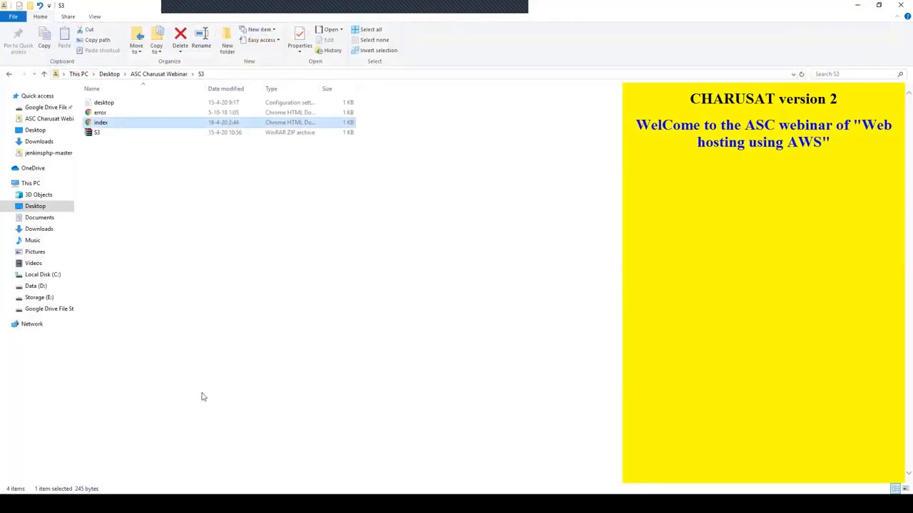
{"action": "key", "text": "super+d"}
{"action": "left_click", "coordinate": [339, 503]}
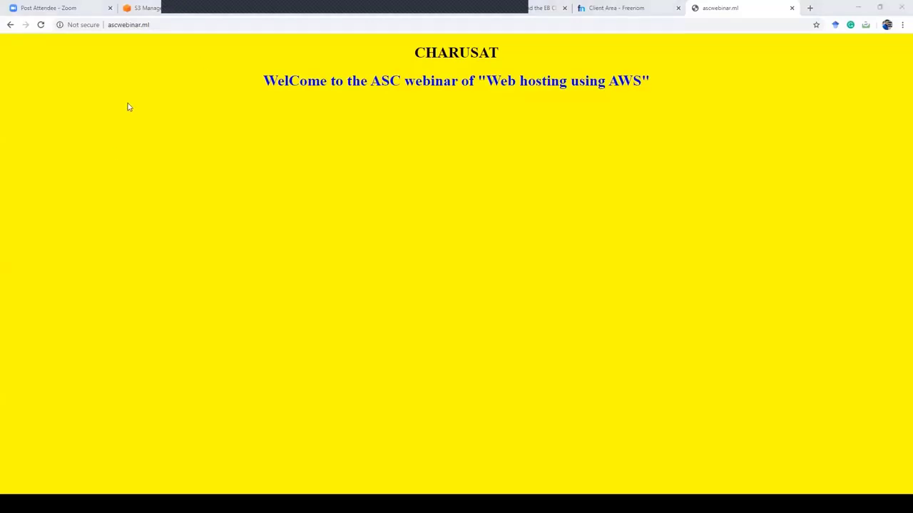
Step: Upload the edited index.html from the local S3 folder into the ascwebinar.ml bucket
{"action": "left_click", "coordinate": [158, 8]}
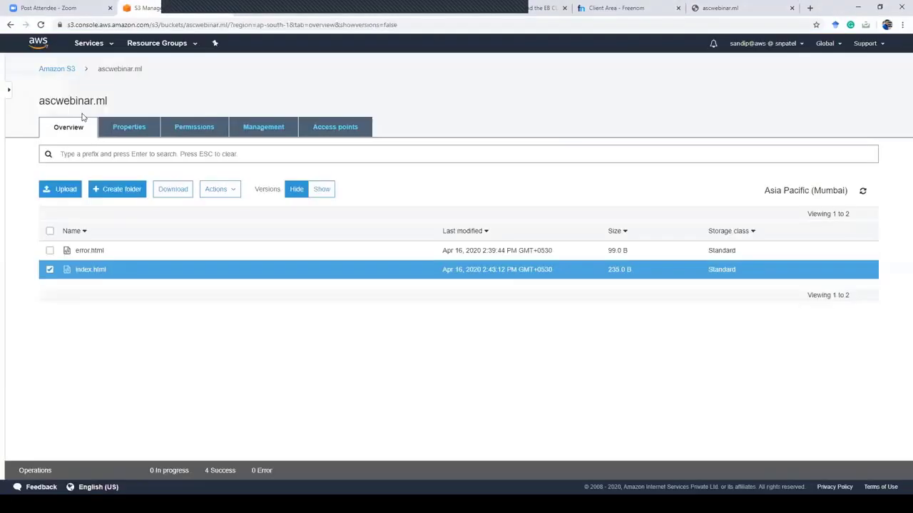
{"action": "left_click", "coordinate": [63, 192]}
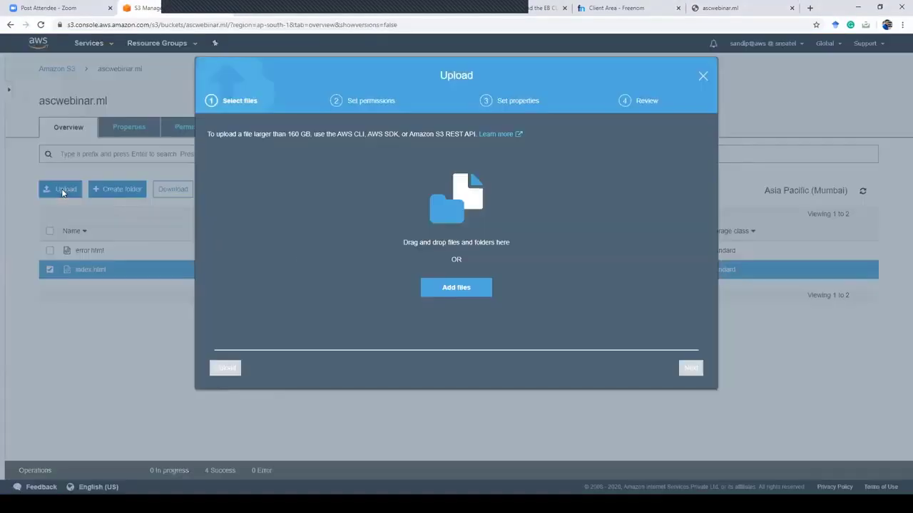
{"action": "left_click", "coordinate": [446, 288]}
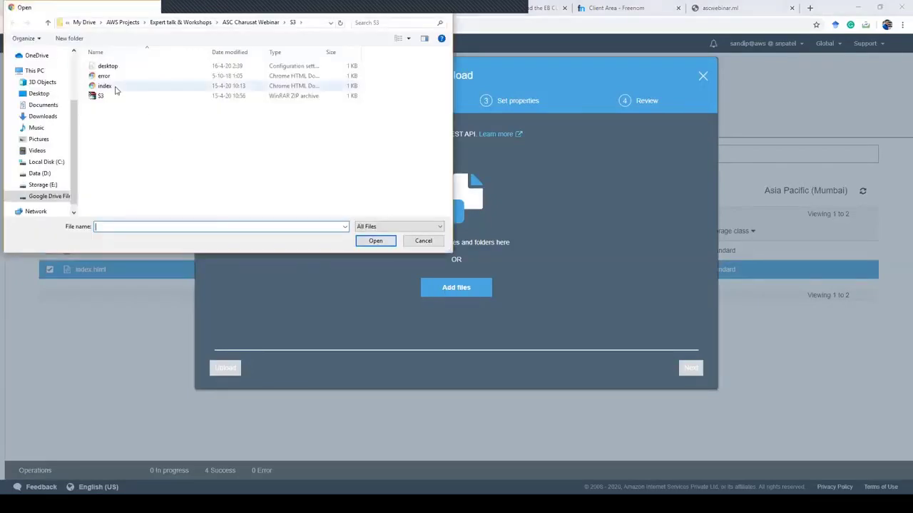
{"action": "left_click", "coordinate": [114, 87]}
{"action": "left_click", "coordinate": [376, 241]}
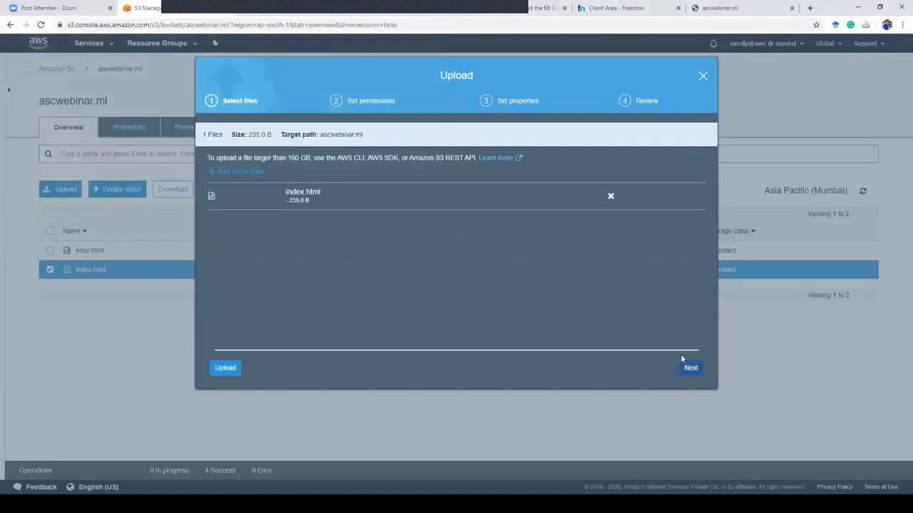
{"action": "left_click", "coordinate": [227, 367]}
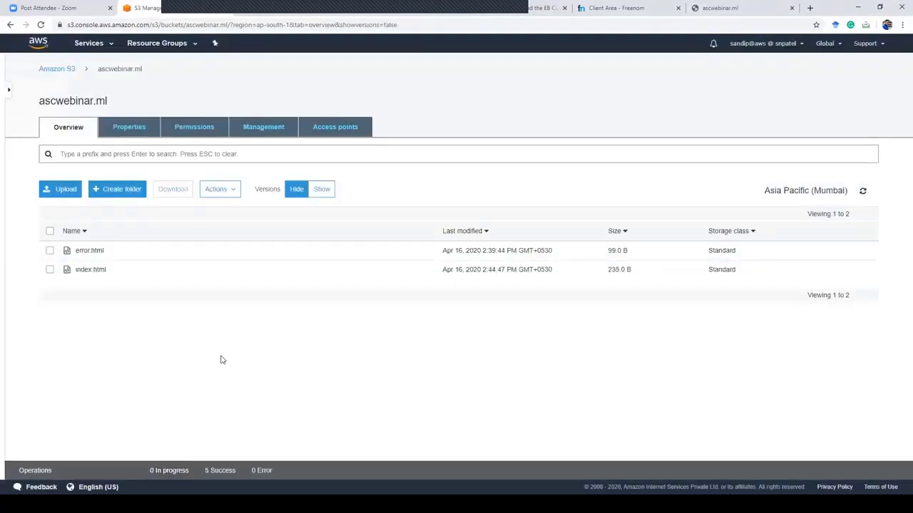
{"action": "left_click", "coordinate": [442, 271]}
Step: Test the new index.html's object URL, which returns Access Denied
{"action": "left_click", "coordinate": [99, 270]}
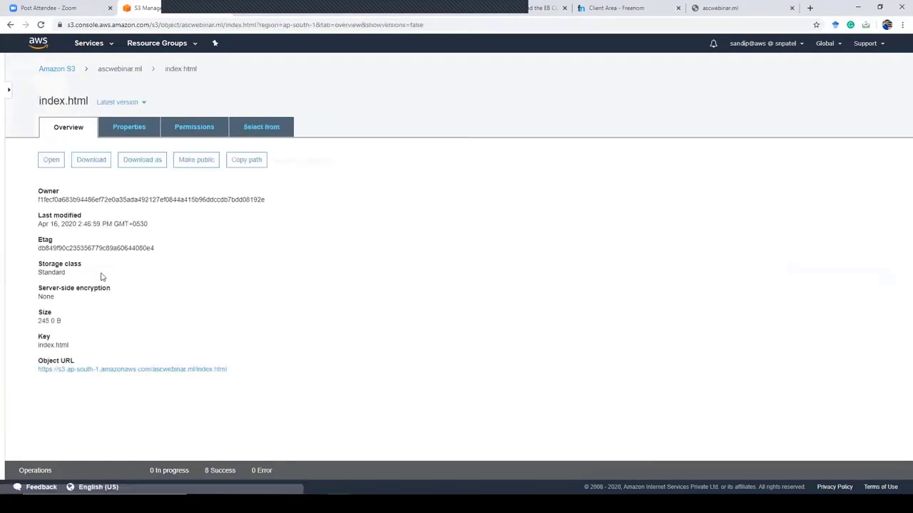
{"action": "left_click", "coordinate": [133, 370]}
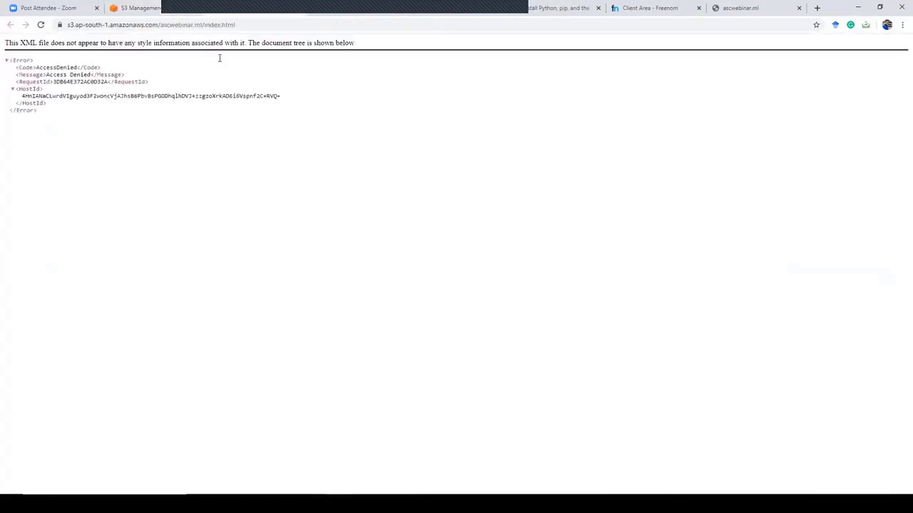
{"action": "key", "text": "alt+Left"}
Step: Make index.html public and reload its object URL tab
{"action": "left_click", "coordinate": [187, 161]}
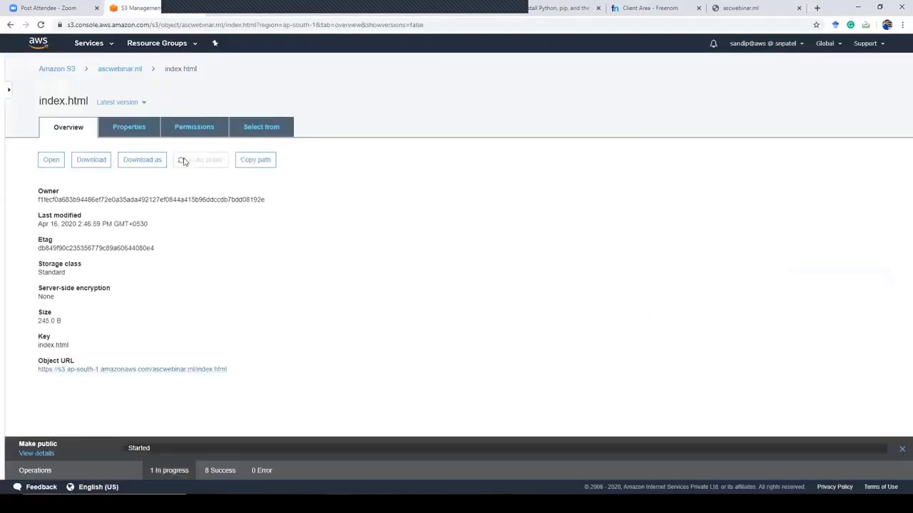
{"action": "left_click", "coordinate": [236, 9]}
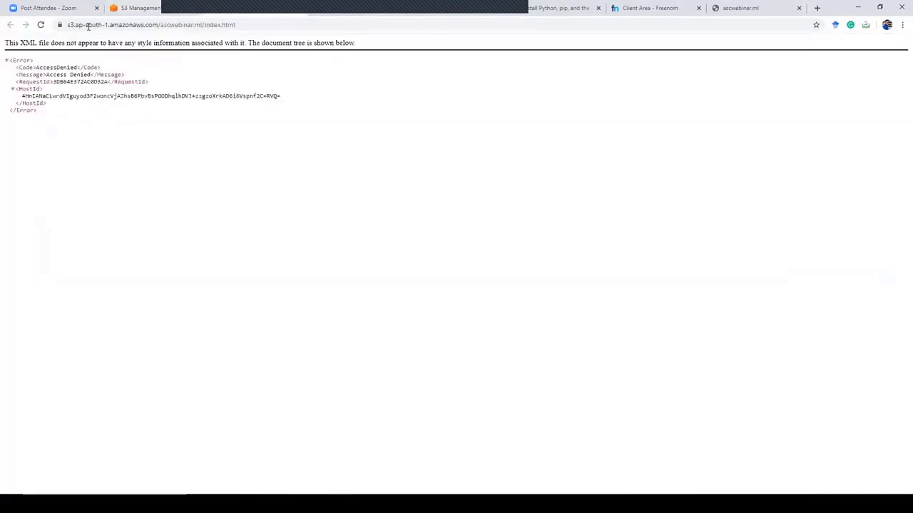
{"action": "left_click", "coordinate": [42, 26]}
Step: Reload ascwebinar.ml to show the 'CHARUSAT version 2' heading, then return to the S3 console
{"action": "left_click", "coordinate": [735, 7]}
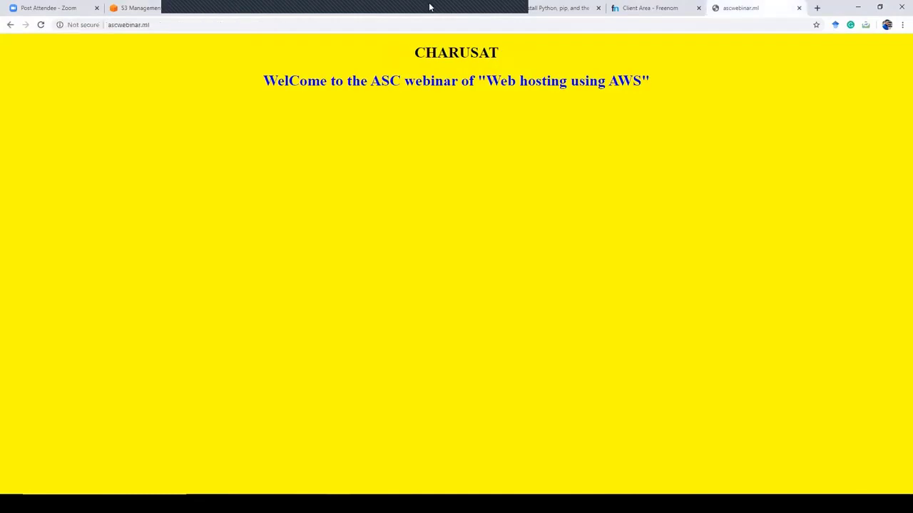
{"action": "left_click", "coordinate": [42, 25]}
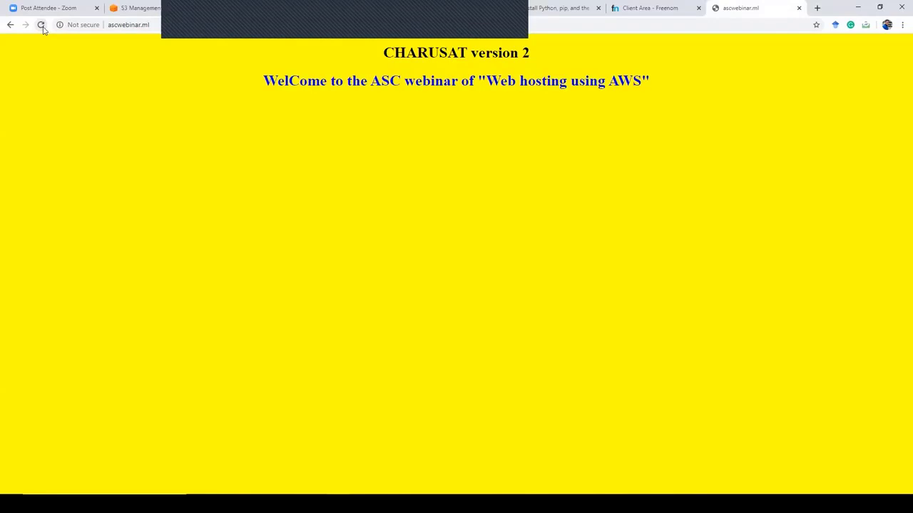
{"action": "left_click", "coordinate": [150, 7]}
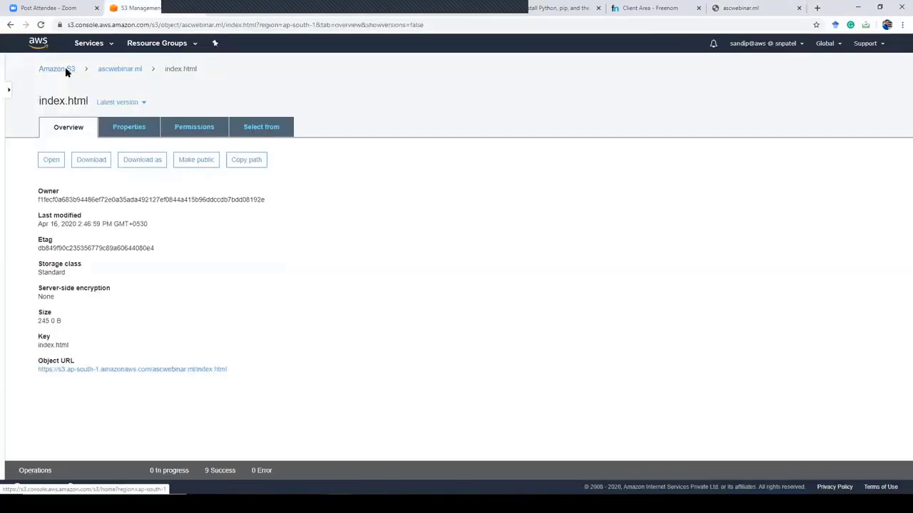
Step: View index.html's Properties, then return to the ascwebinar.ml bucket listing showing 245.0 B
{"action": "left_click", "coordinate": [129, 127]}
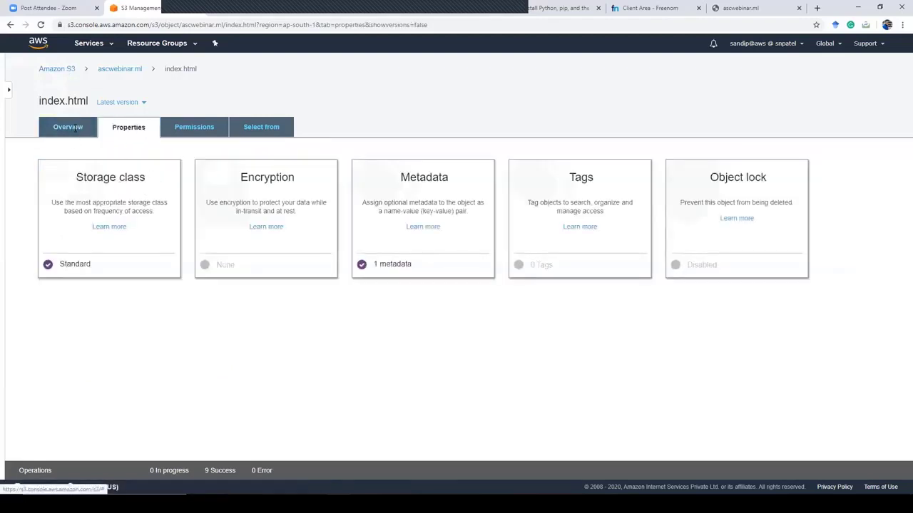
{"action": "left_click", "coordinate": [115, 71]}
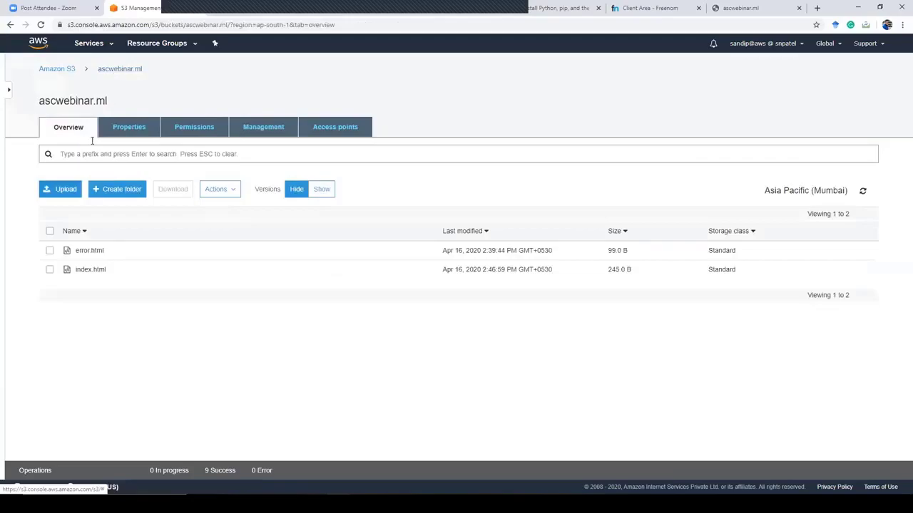